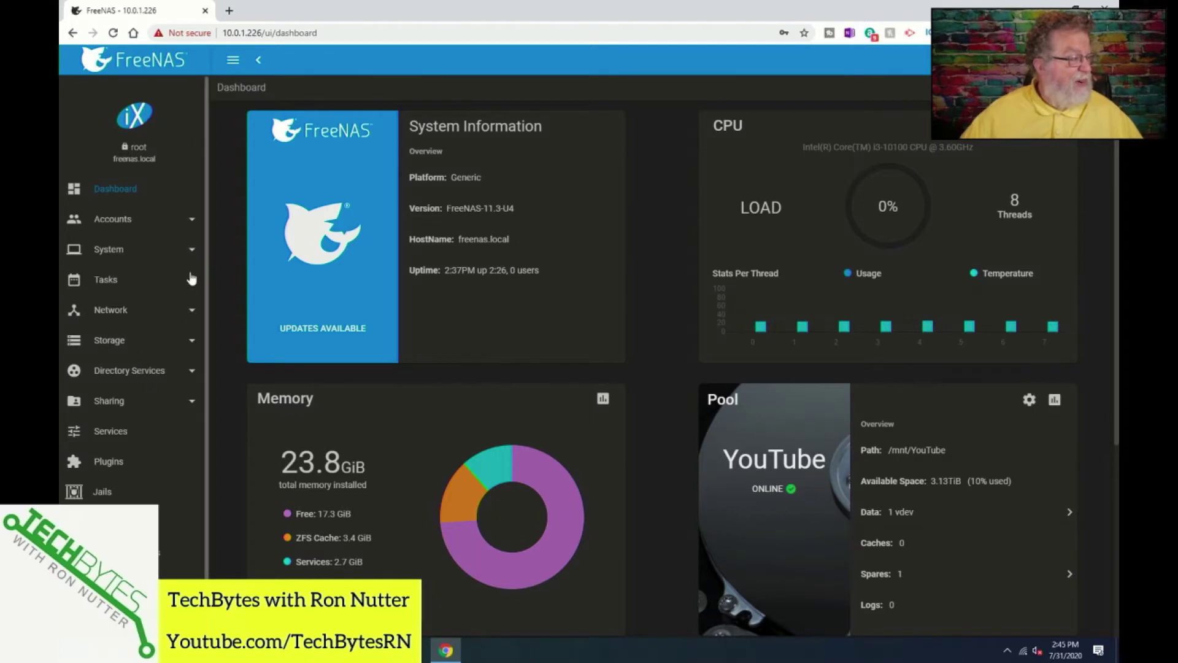
# - Open the Accounts > Users page listing the 34 user accounts
pyautogui.click(192, 251)
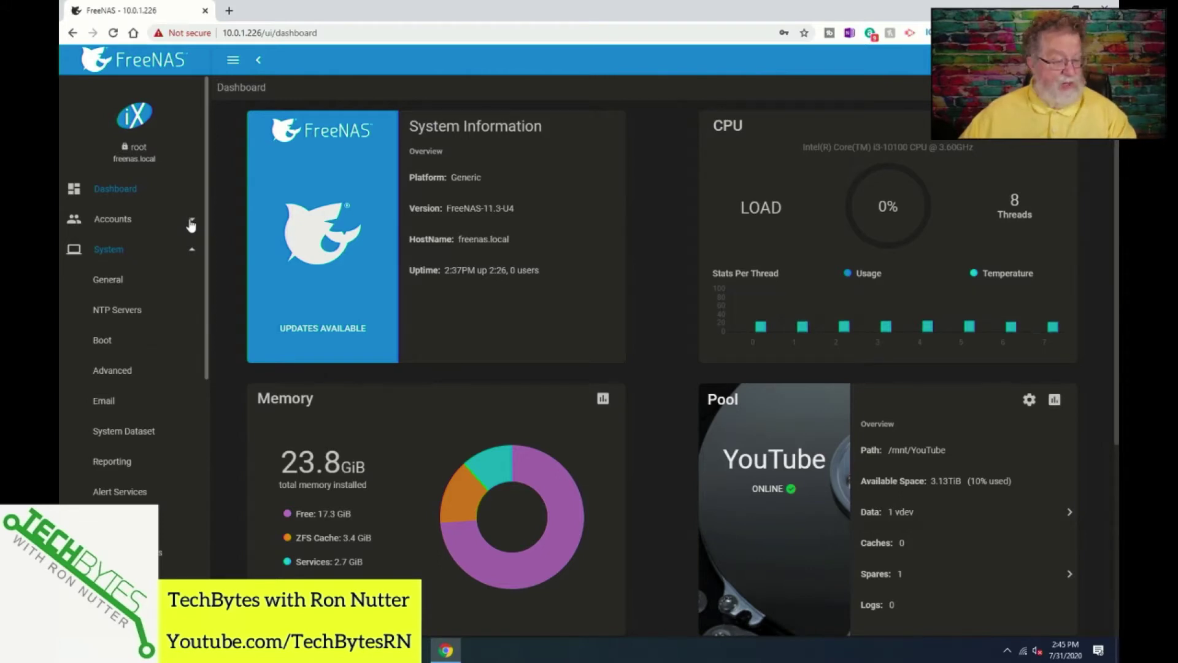
pyautogui.click(191, 225)
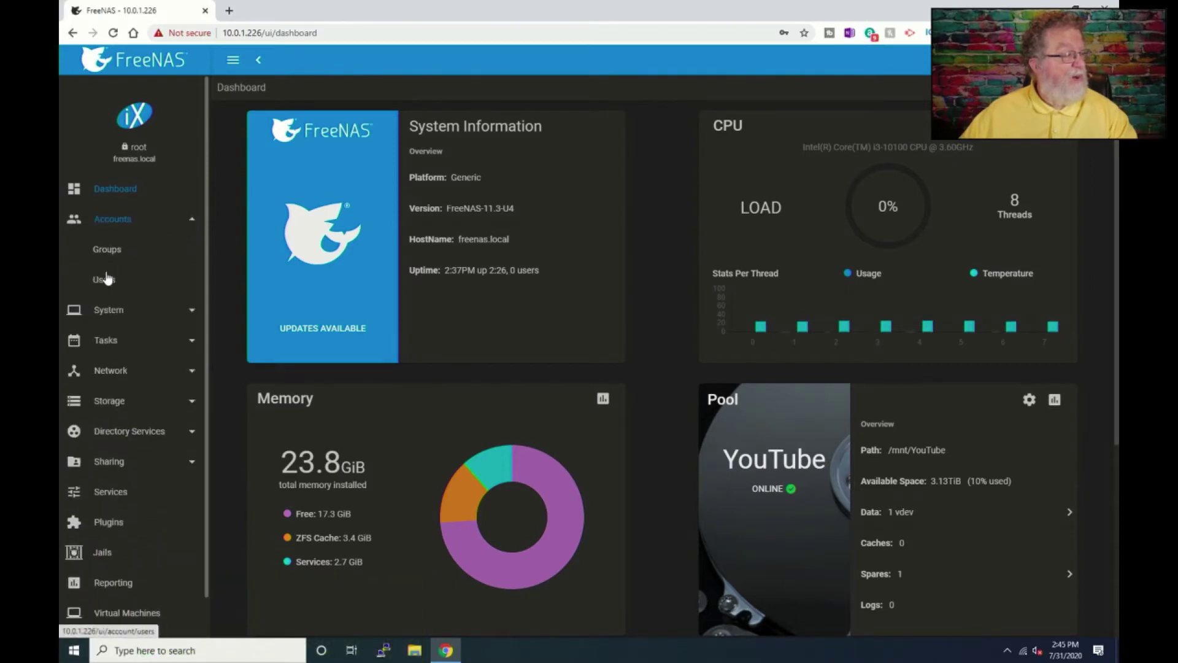
pyautogui.click(104, 280)
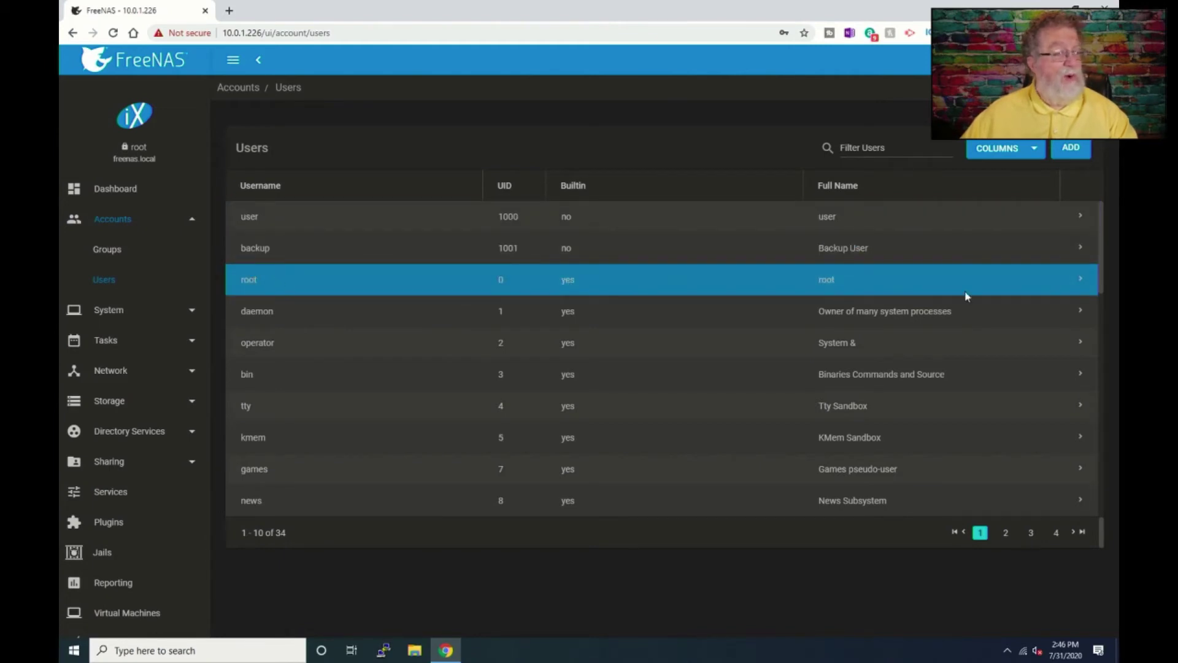
# - Expand the root user's row and open its Edit form
pyautogui.click(1082, 283)
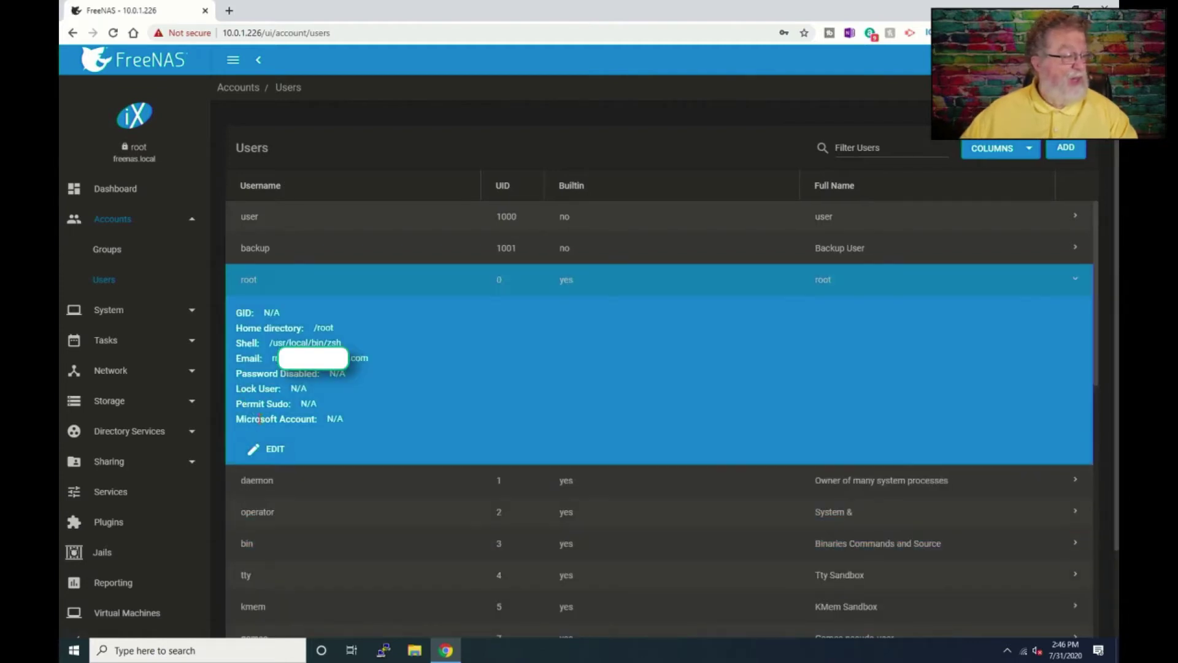
pyautogui.click(274, 450)
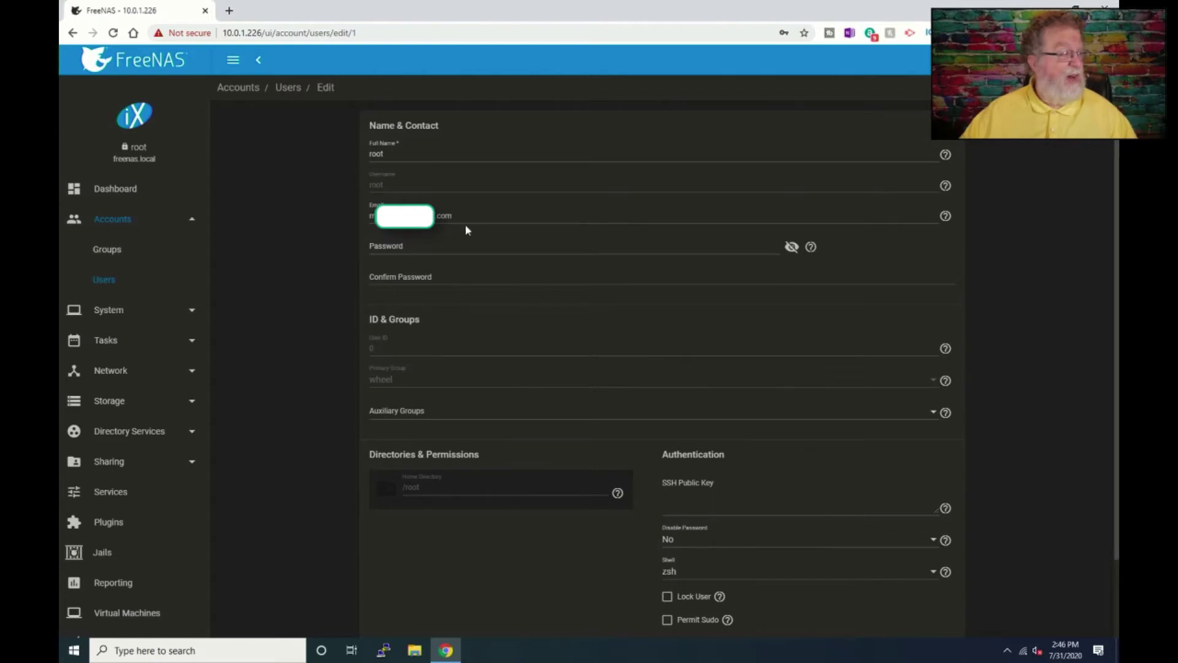
# - Open System > Email to configure smtp.gmail.com, port 587, TLS (STARTTLS) and SMTP authentication
pyautogui.click(107, 313)
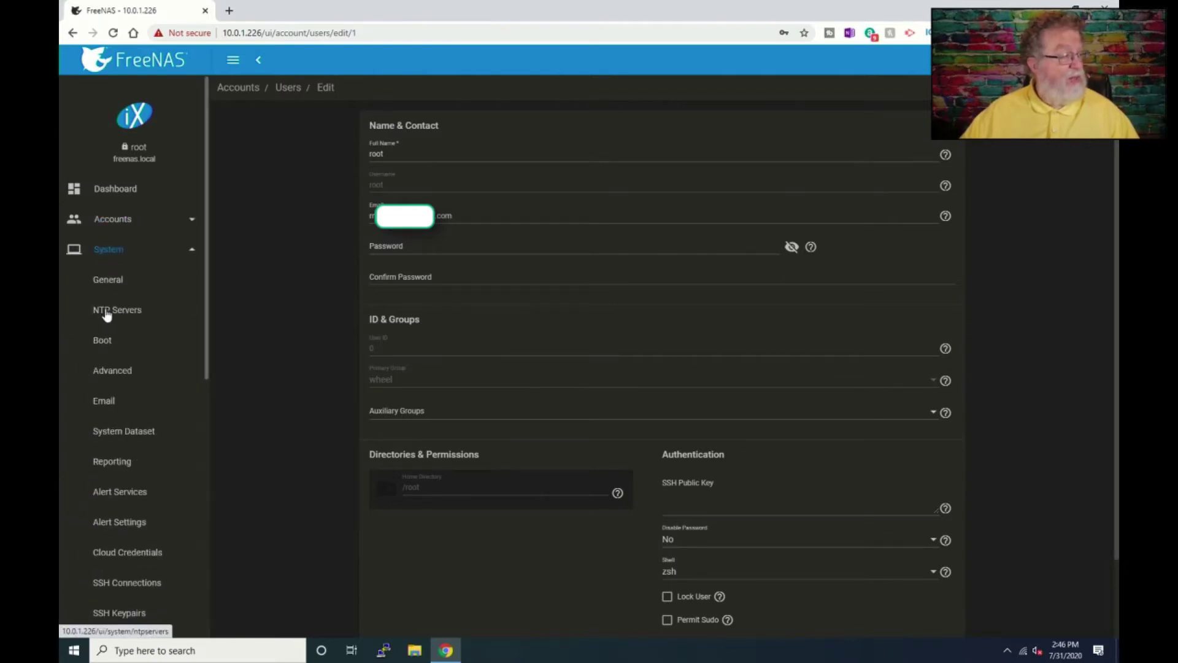
pyautogui.click(114, 403)
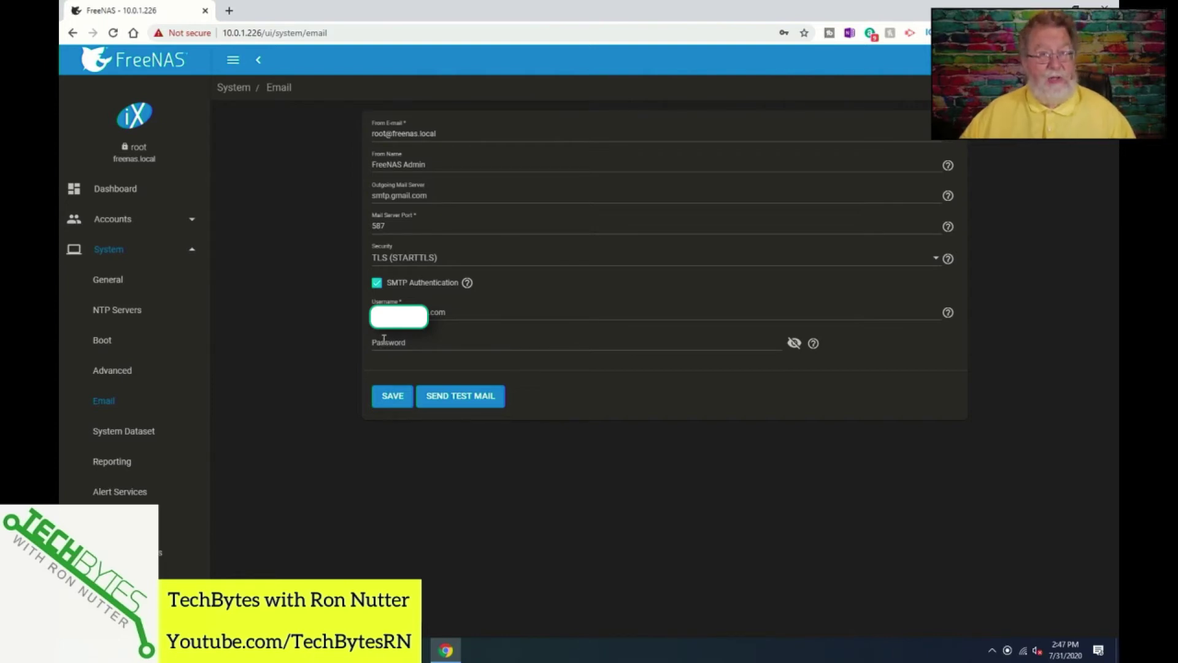
# - Send a test email with the Gmail settings and dismiss the 'Test email sent!' confirmation
pyautogui.click(476, 398)
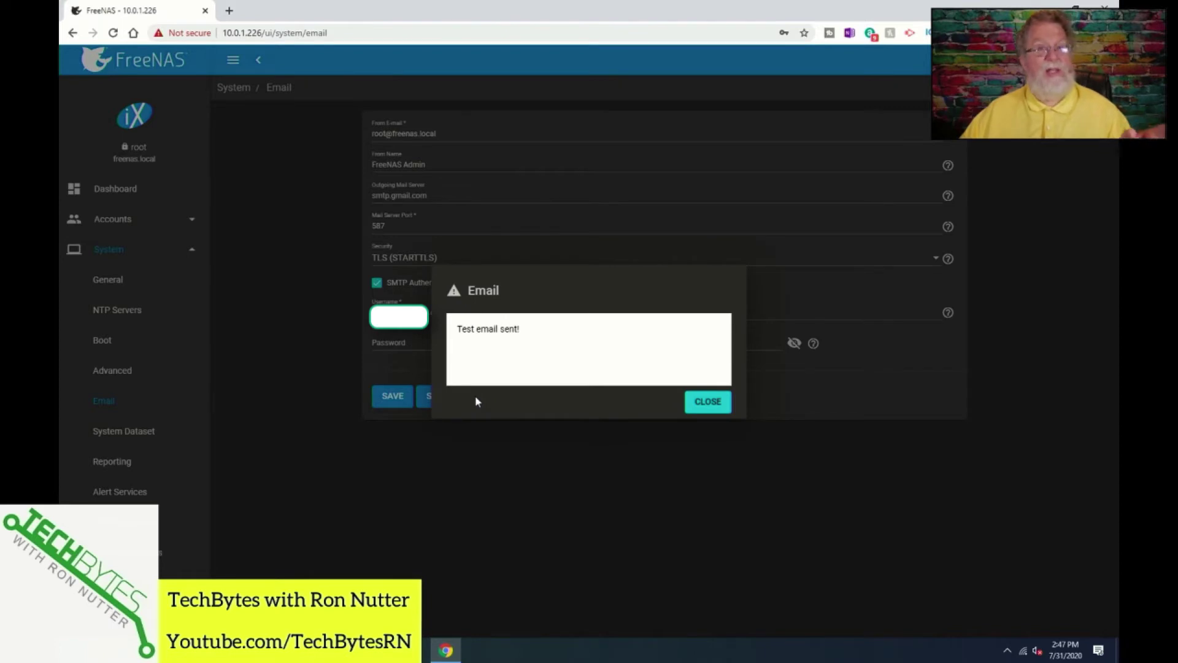
pyautogui.click(697, 405)
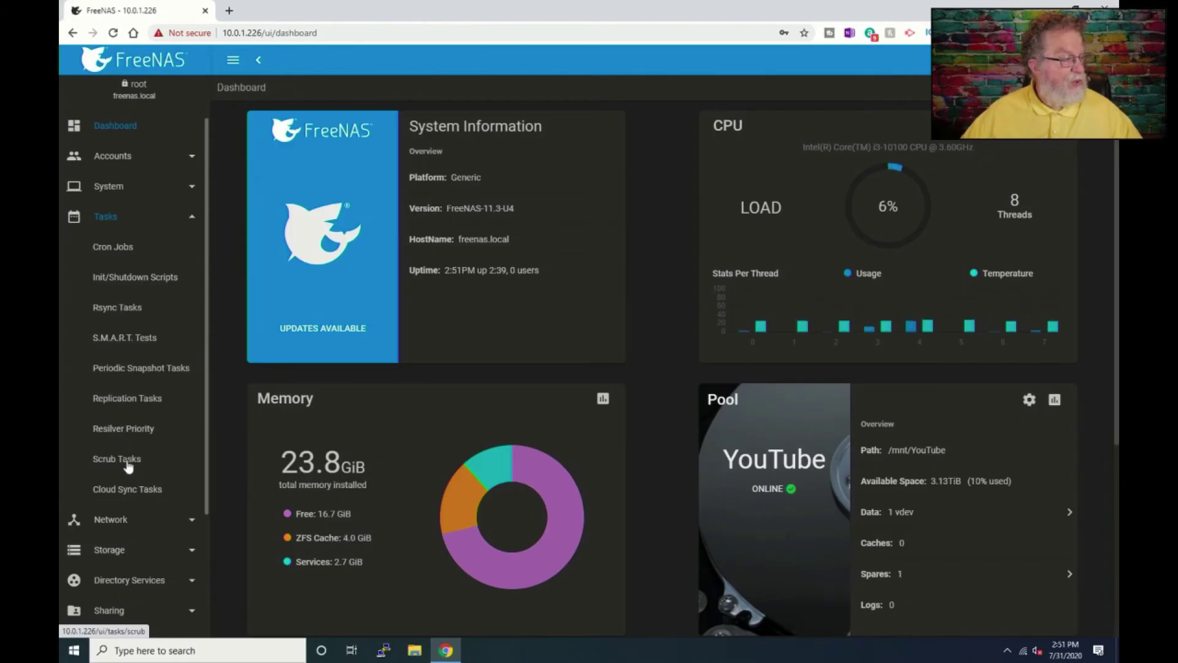
# - Give the YouTube scrub task a custom schedule on days 1,15 at hour 4
pyautogui.click(128, 466)
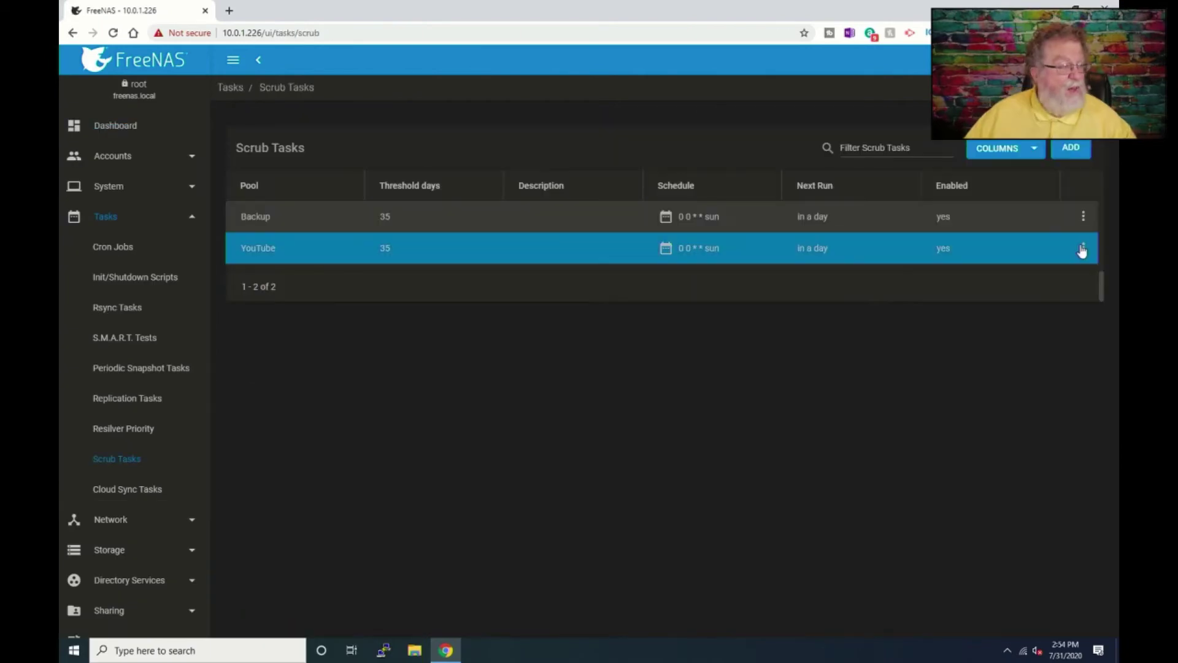
pyautogui.click(1082, 248)
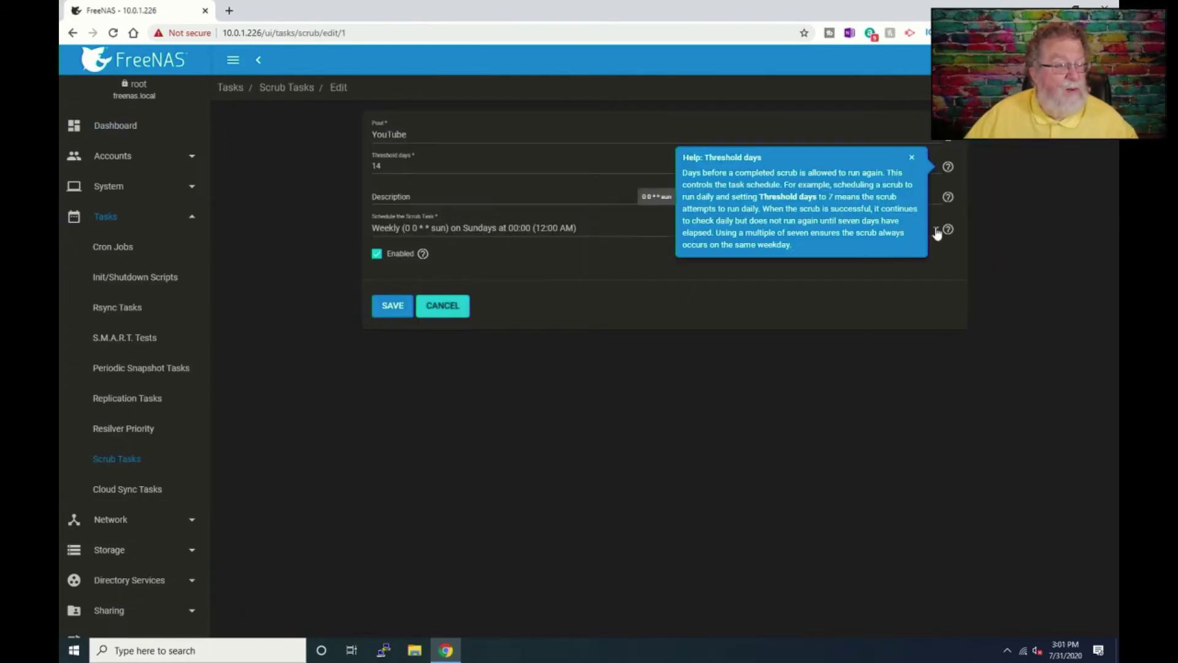
pyautogui.click(936, 231)
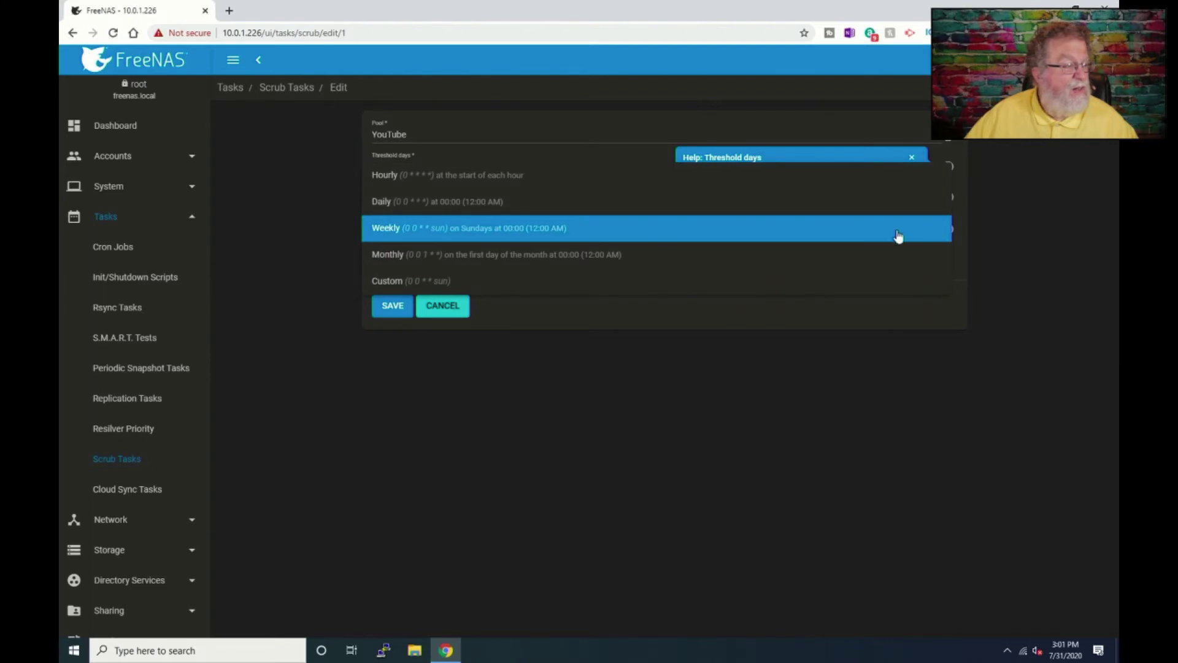
pyautogui.click(423, 284)
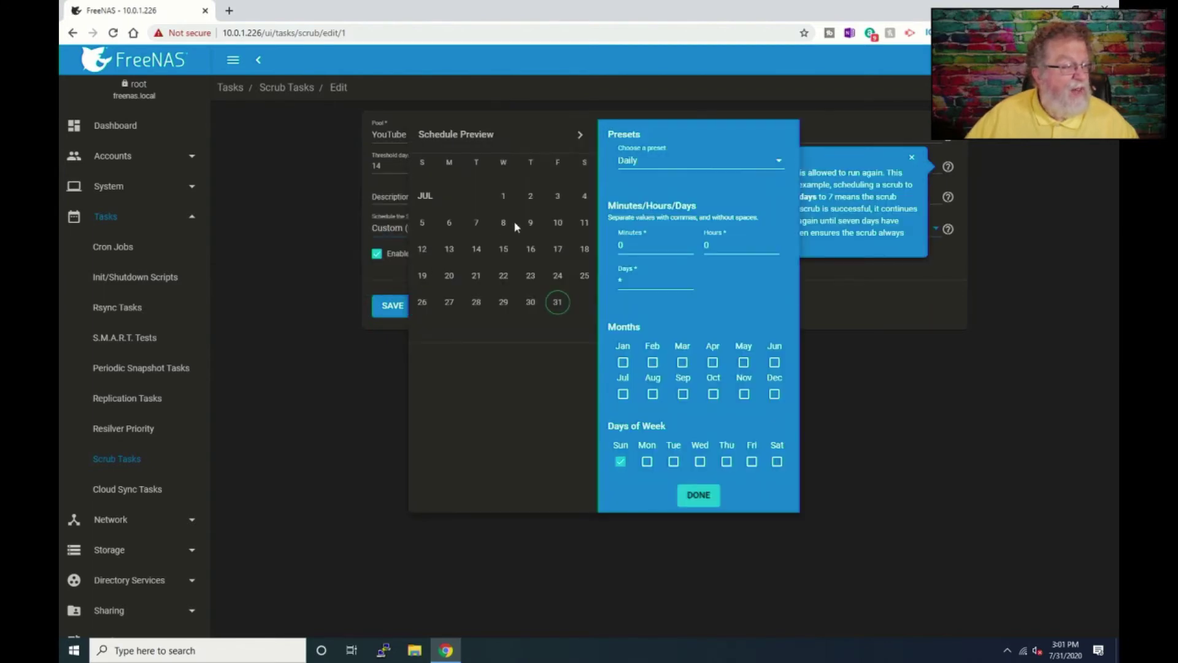
pyautogui.click(629, 278)
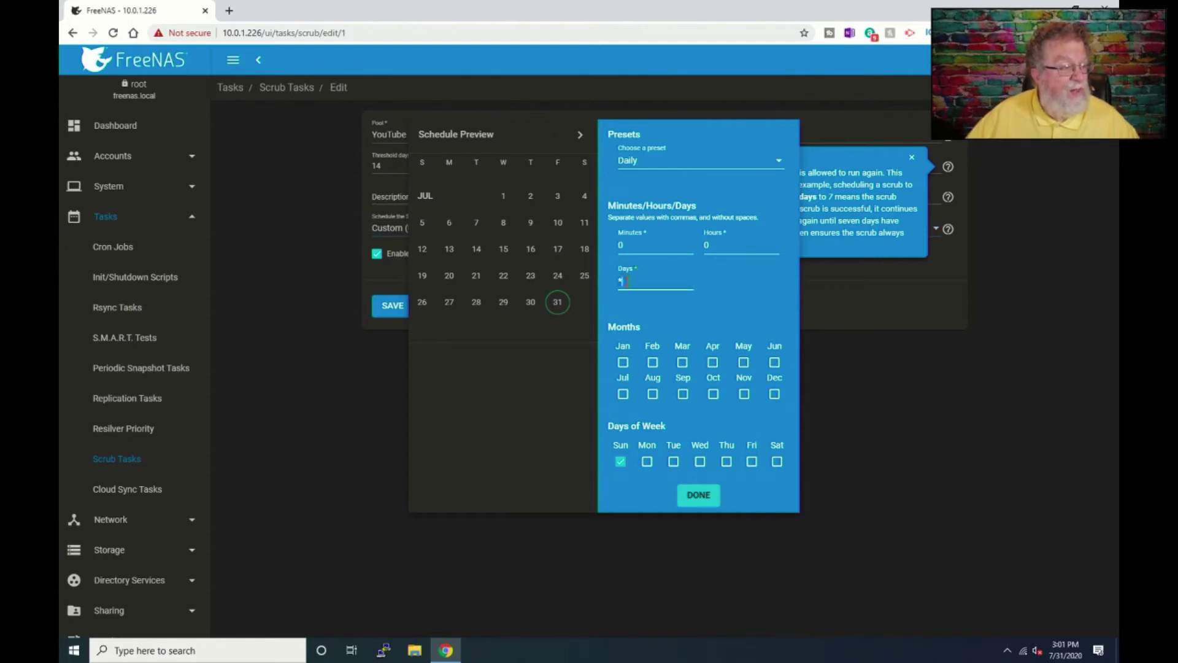
pyautogui.press('BackSpace')
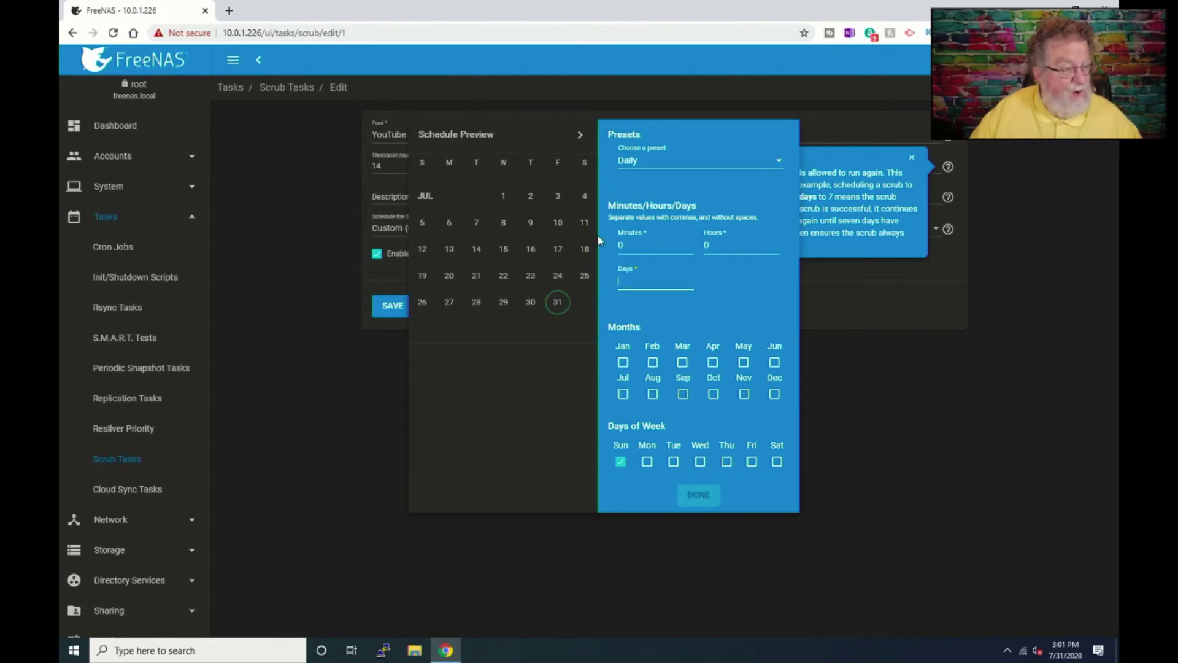
pyautogui.write('1,15')
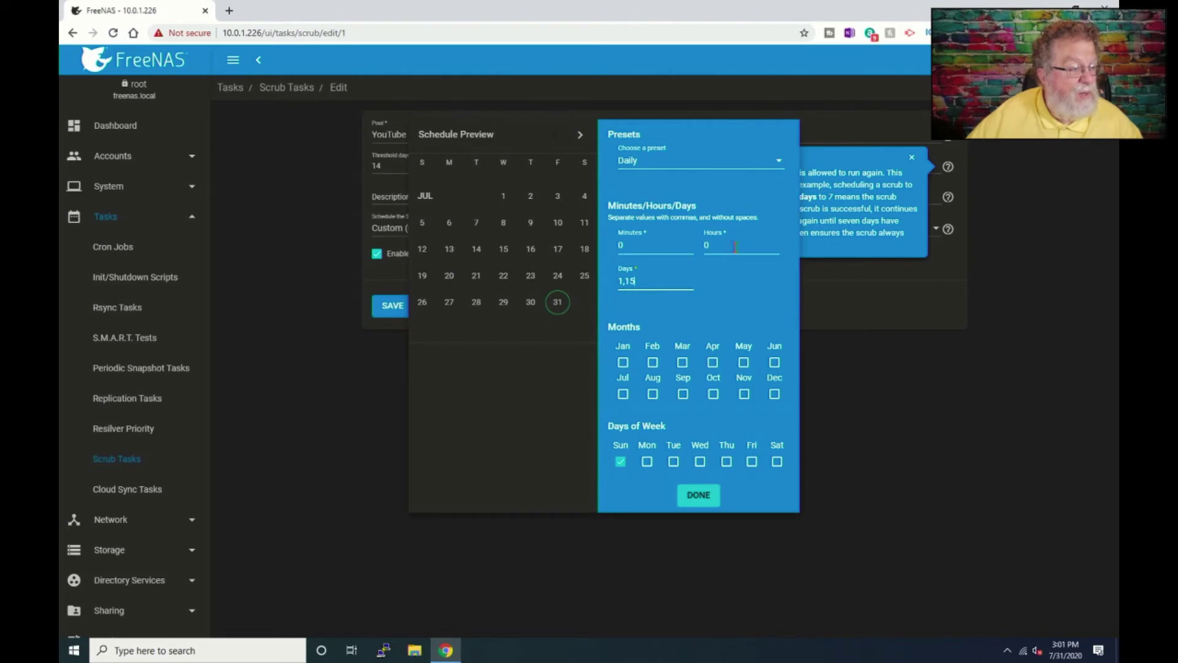
pyautogui.click(714, 246)
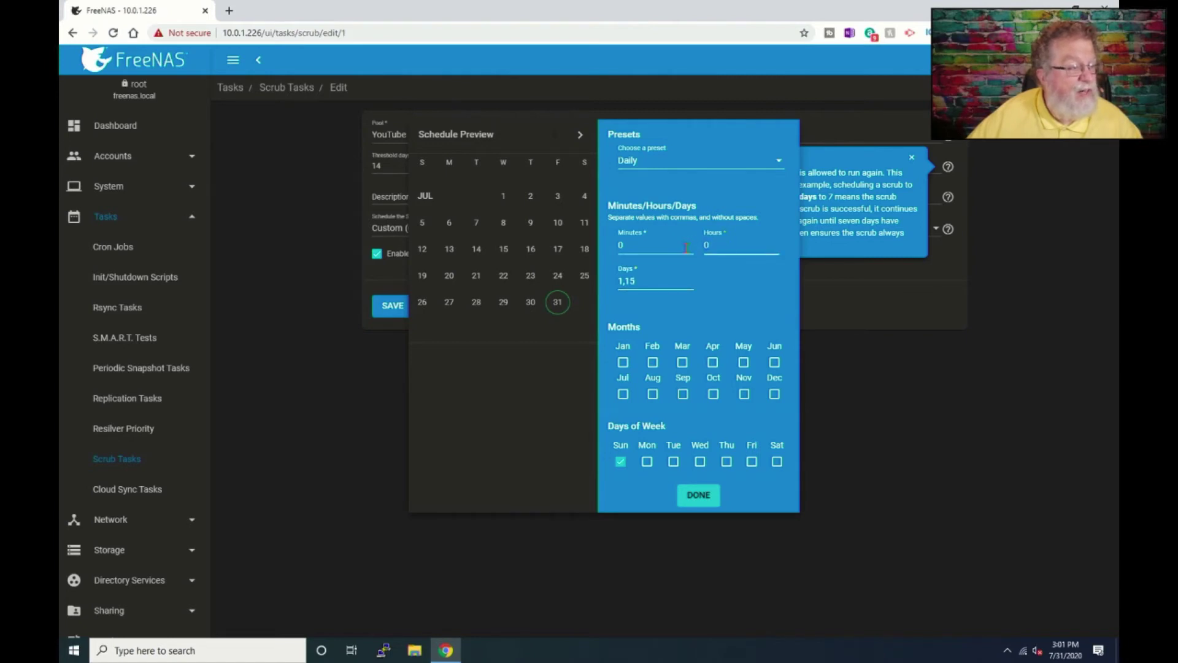
pyautogui.press('BackSpace')
pyautogui.write('4')
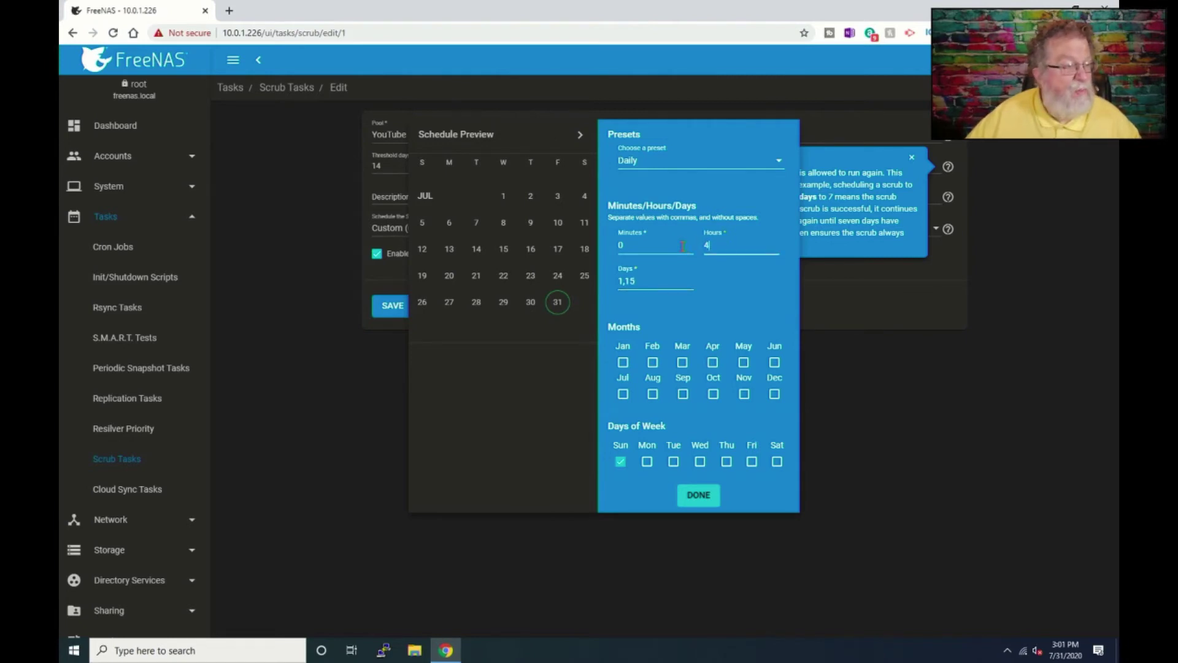
# - Include January, February, April, May and June in the schedule and apply it
pyautogui.click(623, 363)
pyautogui.click(652, 363)
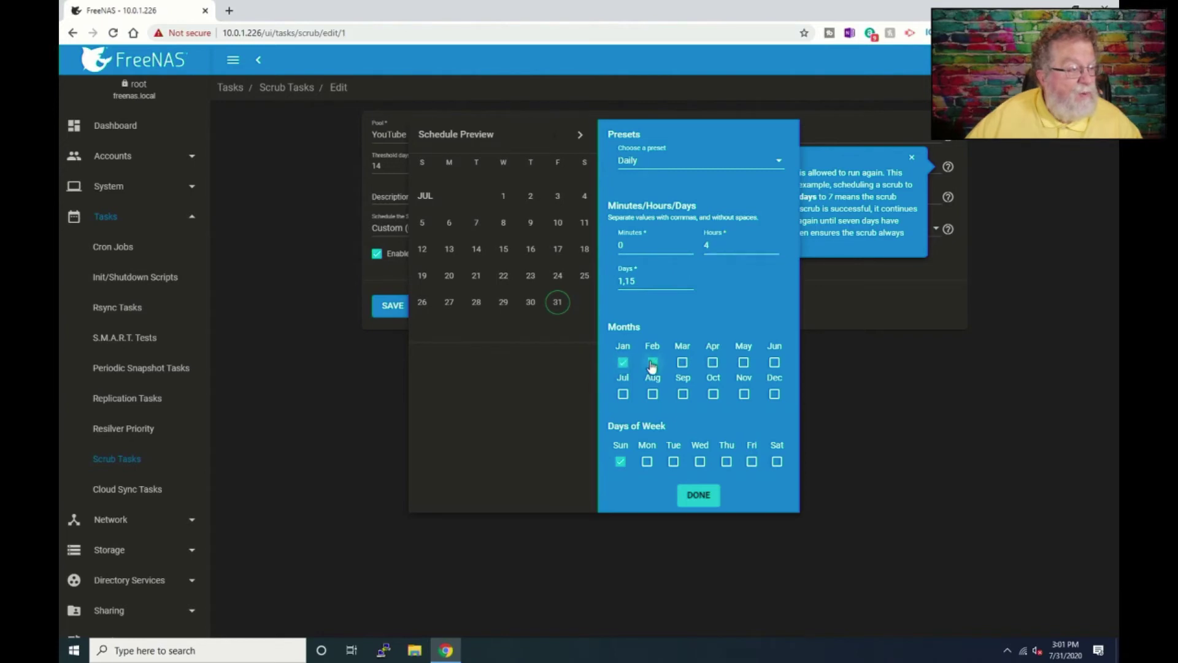
pyautogui.click(714, 363)
pyautogui.click(744, 363)
pyautogui.click(774, 363)
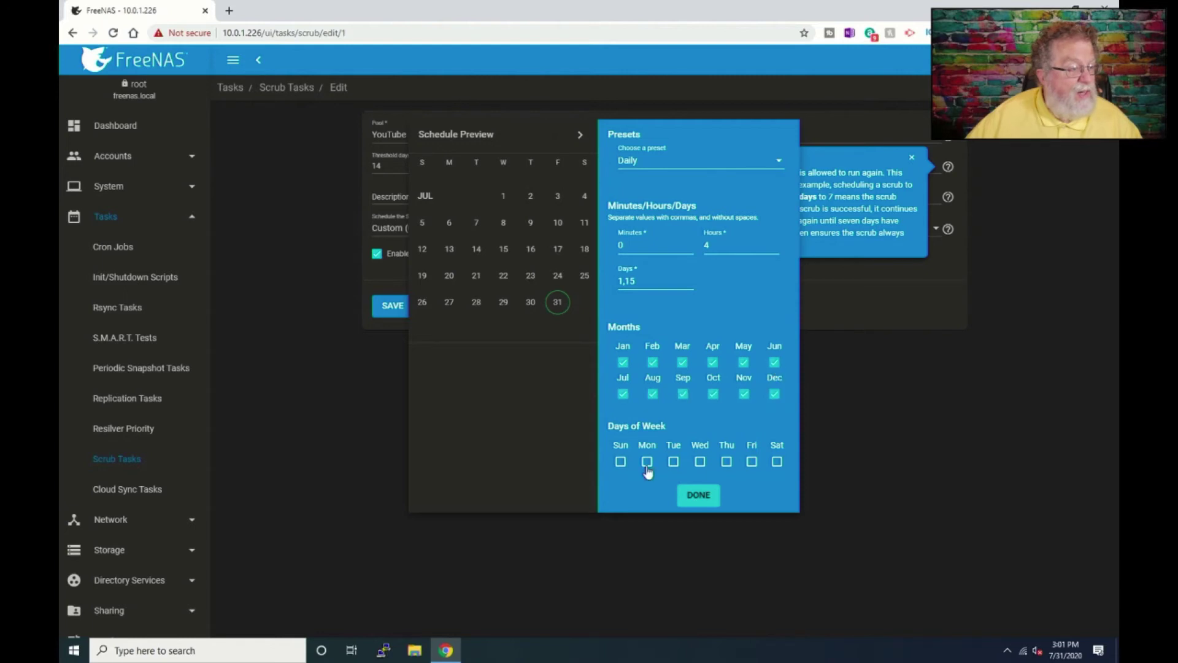
pyautogui.click(705, 500)
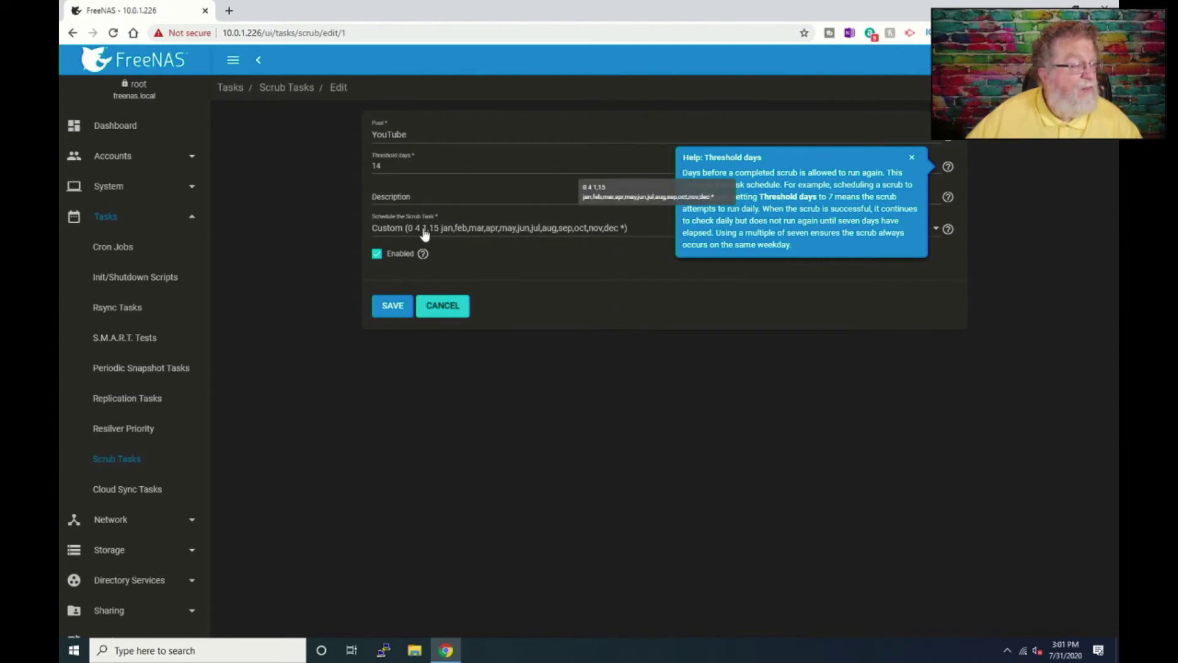
# - Save the YouTube scrub task and reopen it for editing
pyautogui.click(392, 306)
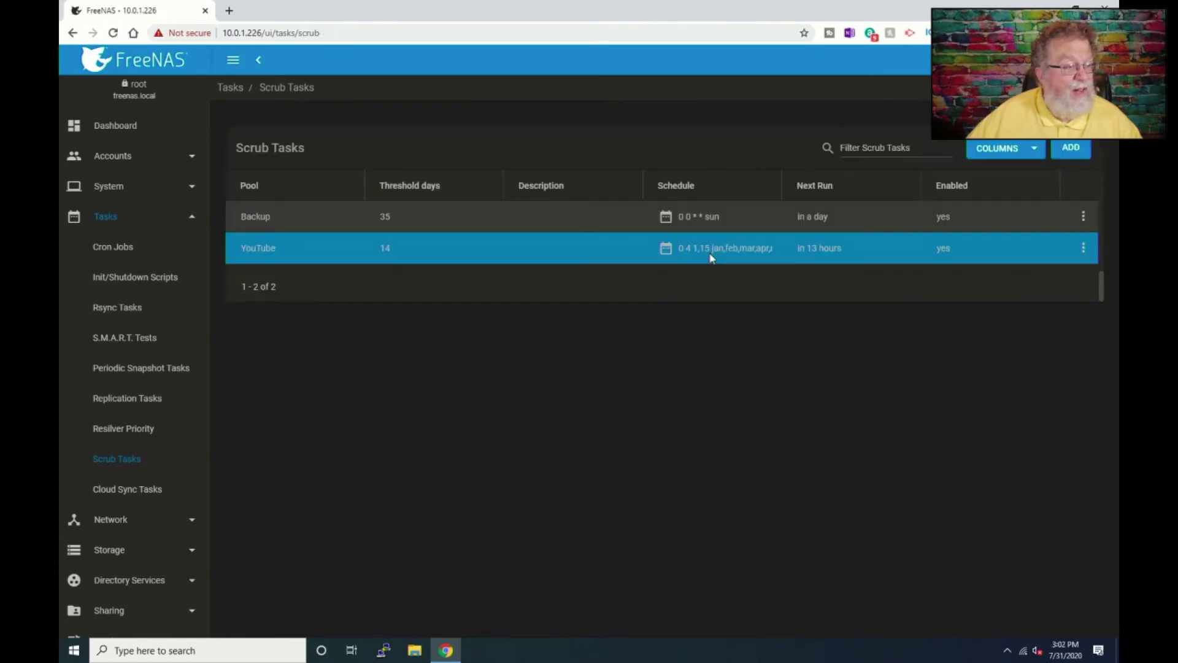
pyautogui.click(1084, 249)
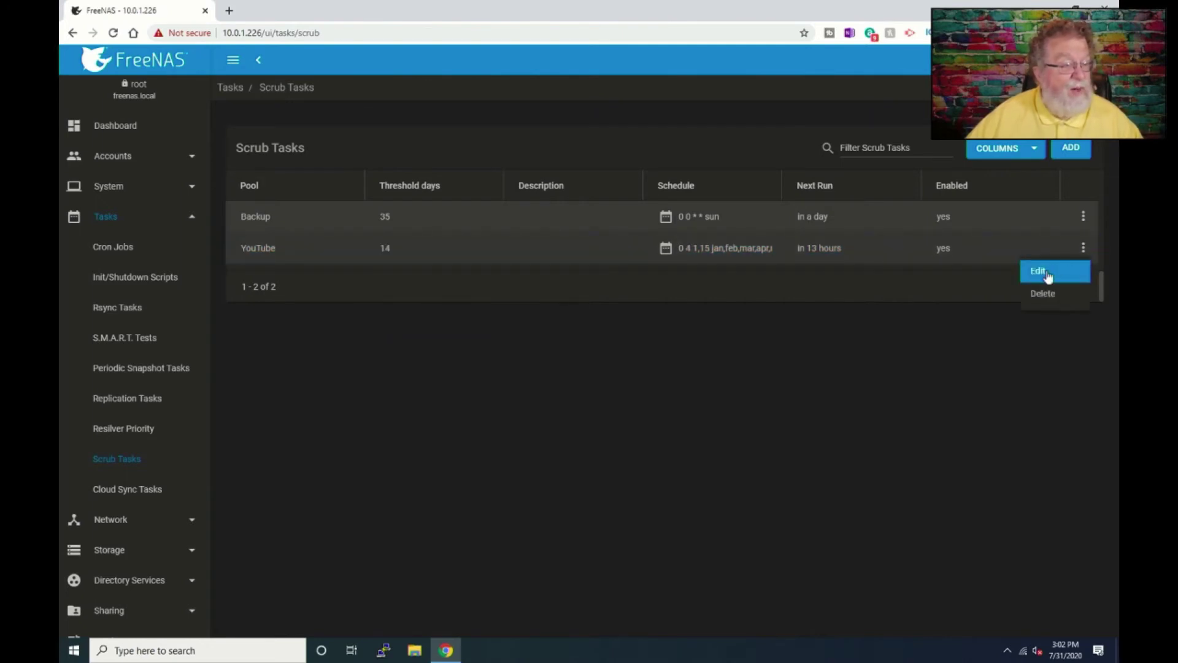
pyautogui.click(1046, 270)
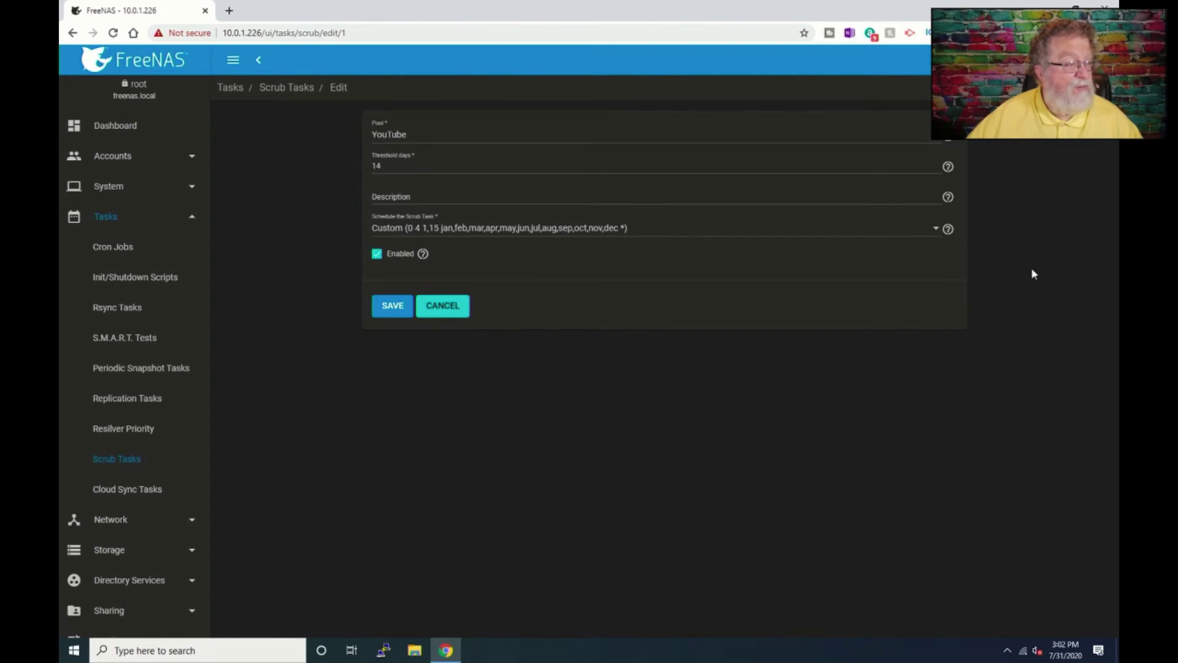
# - Save the scrub task and start a new SHORT S.M.A.R.T. test on all disks
pyautogui.click(397, 306)
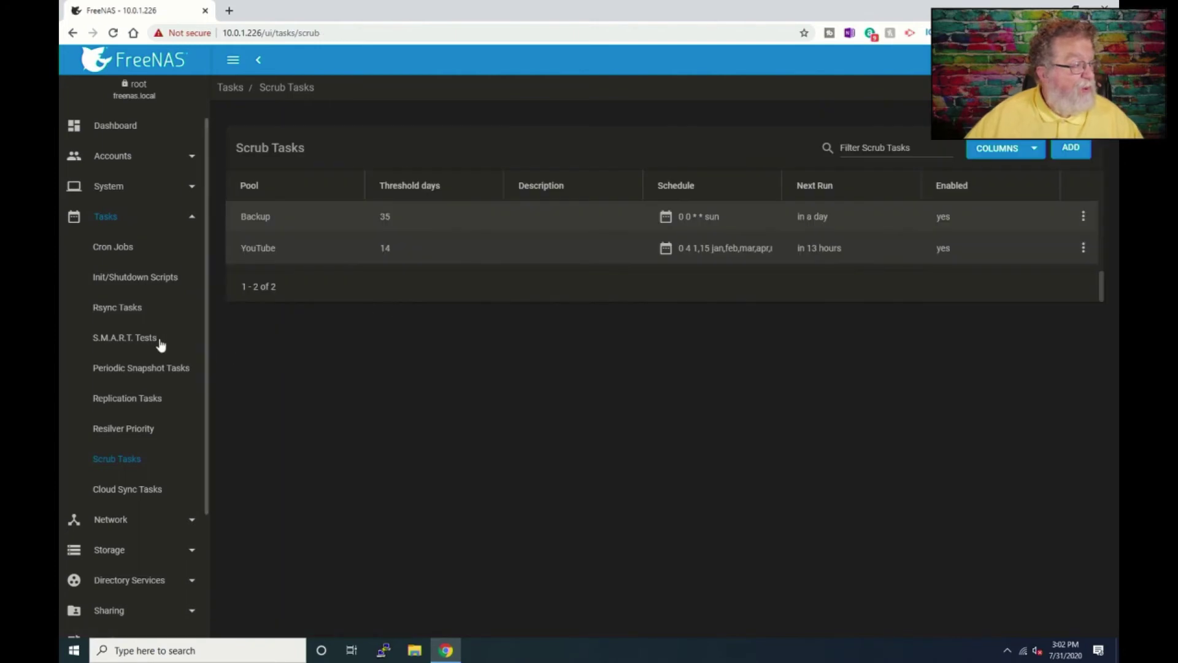
pyautogui.click(151, 341)
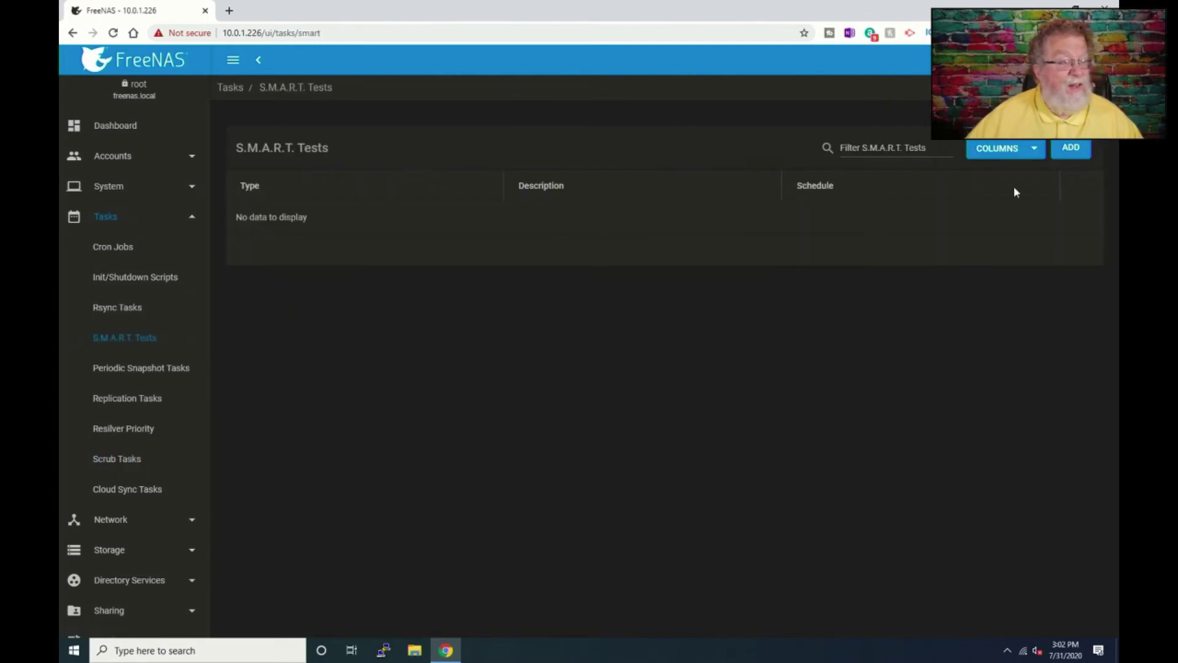
pyautogui.click(1072, 150)
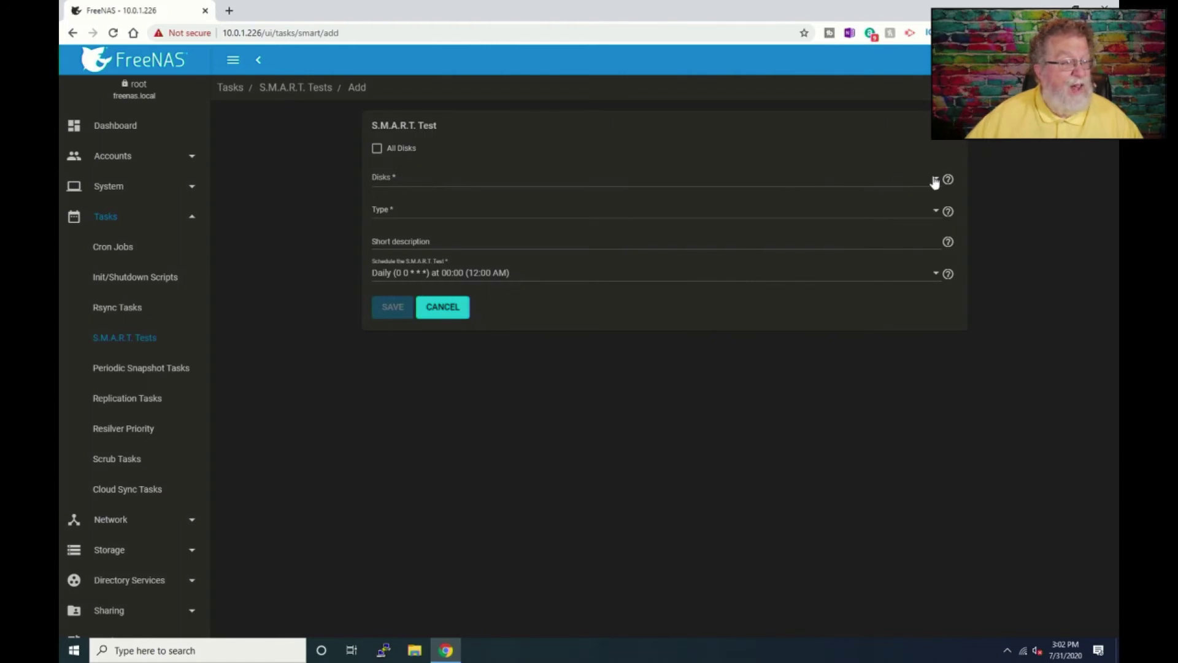
pyautogui.click(378, 150)
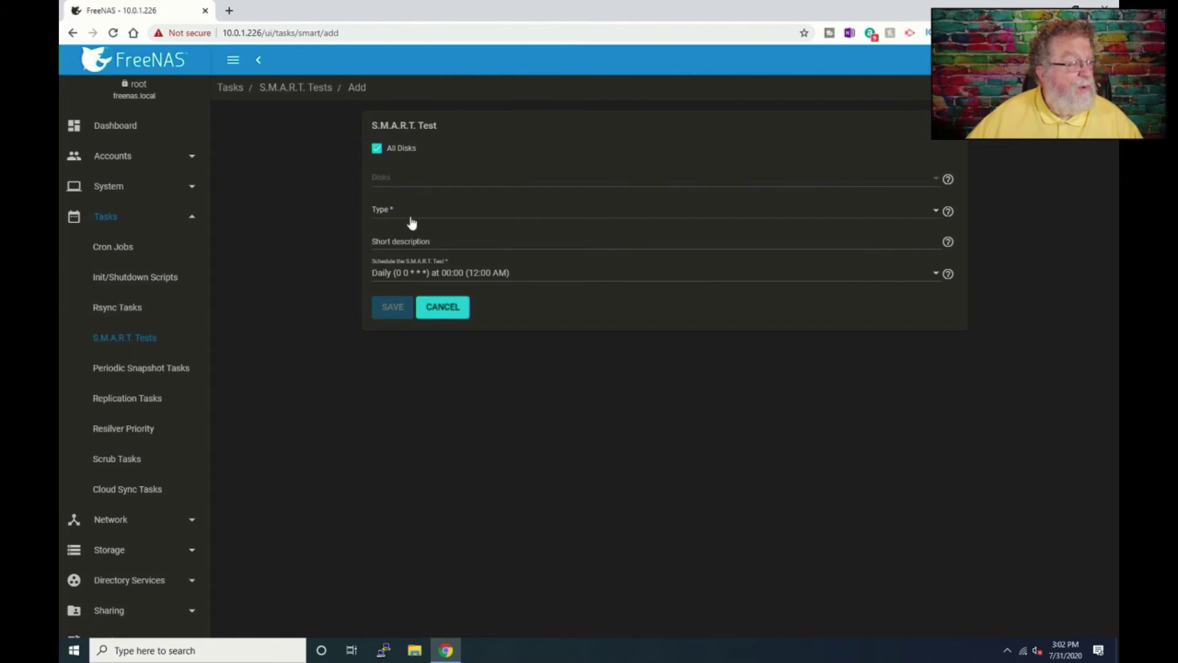
pyautogui.click(940, 214)
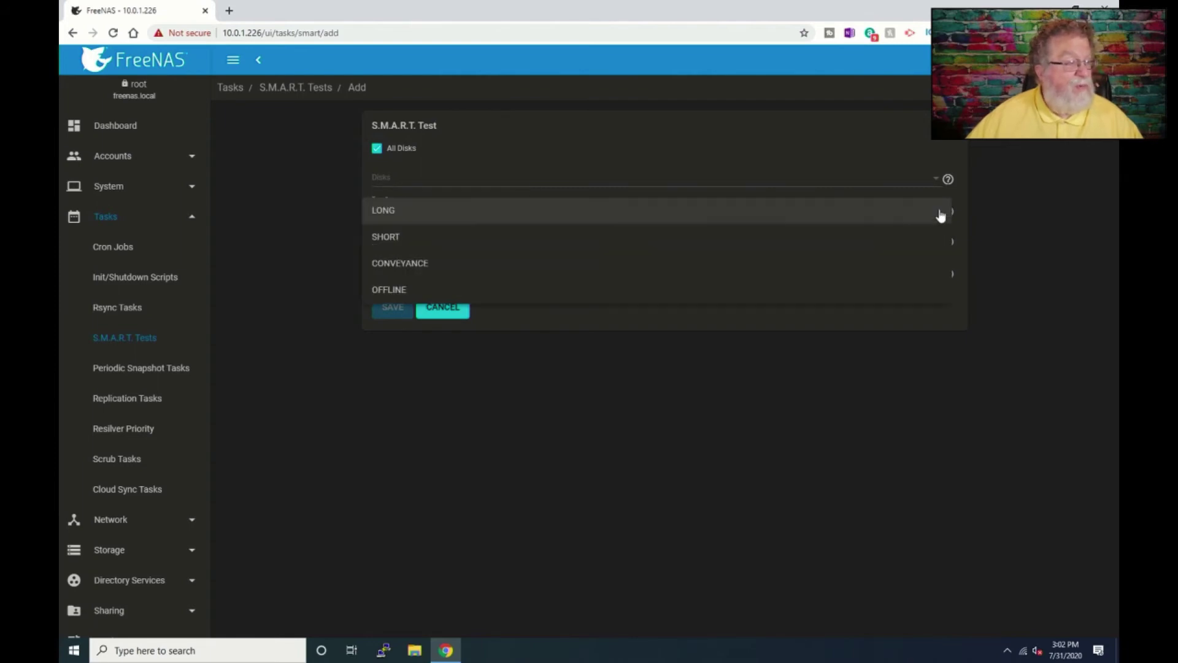
pyautogui.click(637, 243)
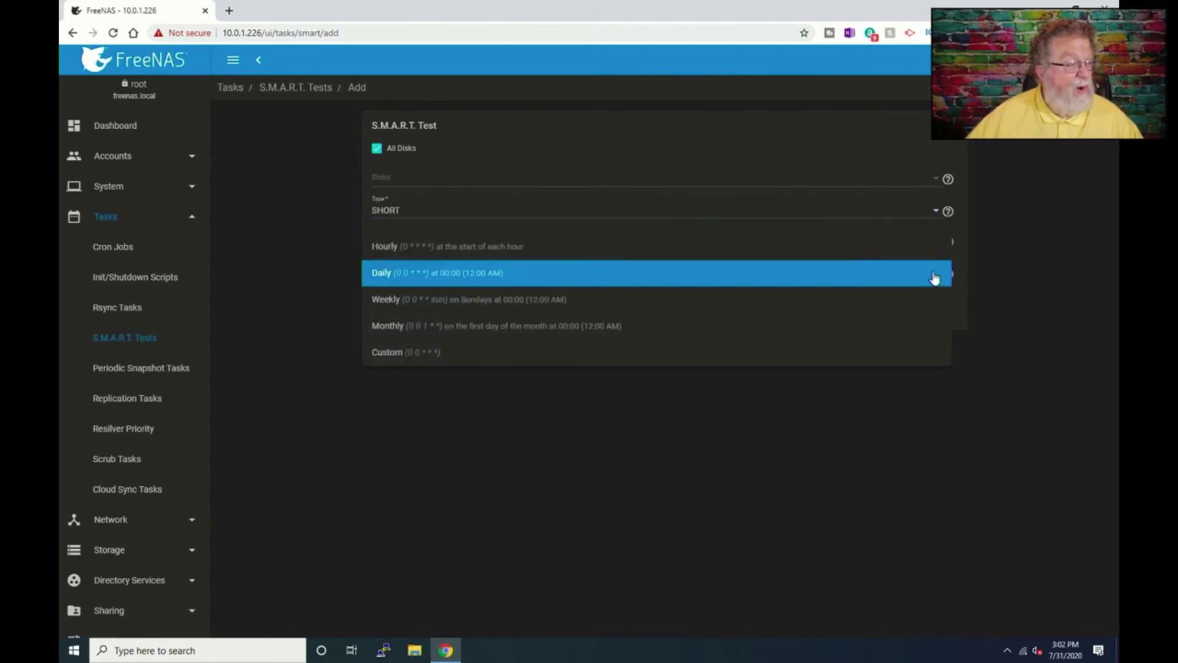
# - Schedule the short test at 03:00 on days 5,12,19,26 and save it
pyautogui.click(533, 349)
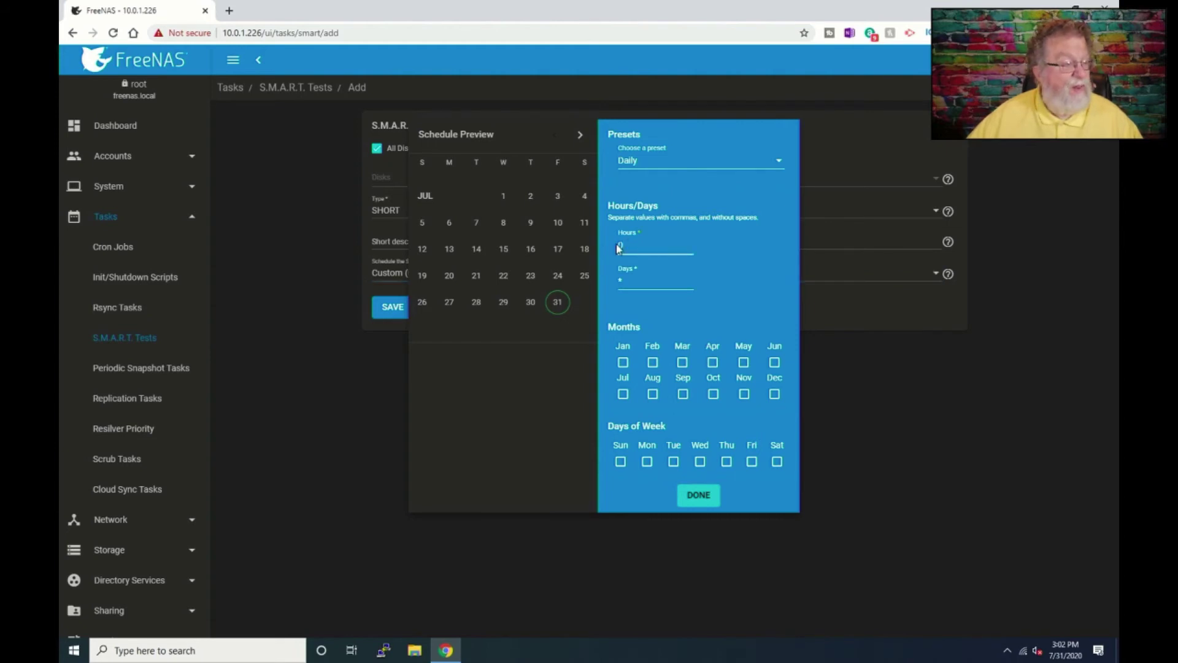
pyautogui.write('3')
pyautogui.press('Tab')
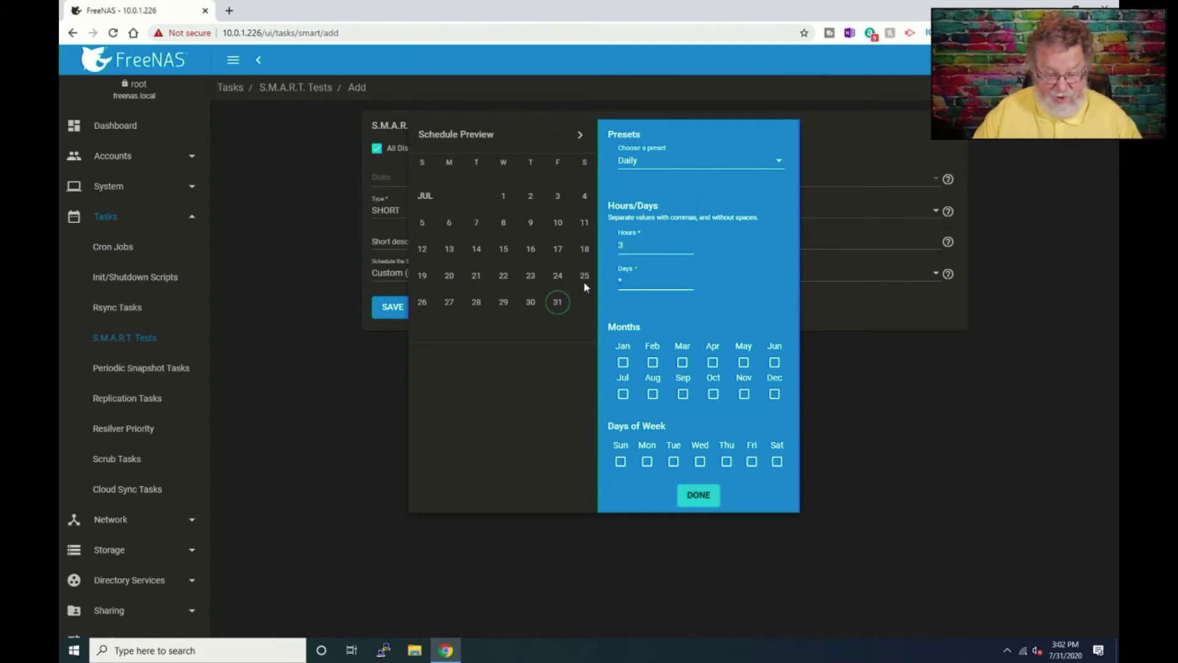
pyautogui.write('5,12')
pyautogui.hotkey('ctrl', 'a')
pyautogui.write(',19')
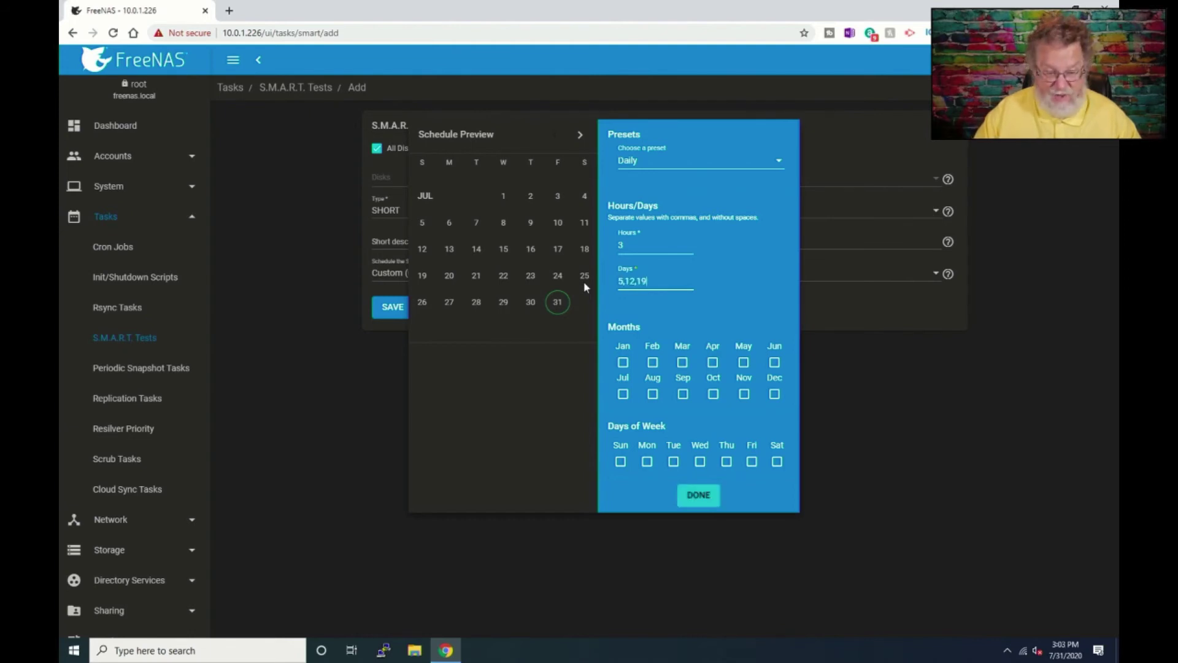
pyautogui.hotkey('ctrl', 'a')
pyautogui.write(',26')
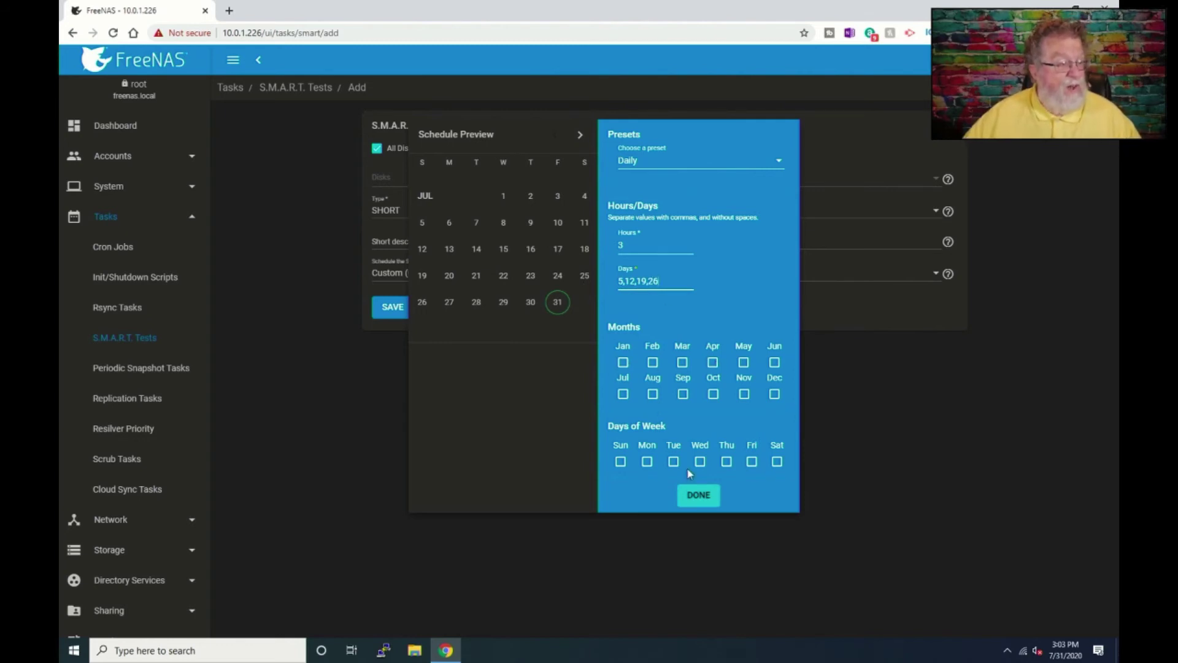
pyautogui.click(698, 497)
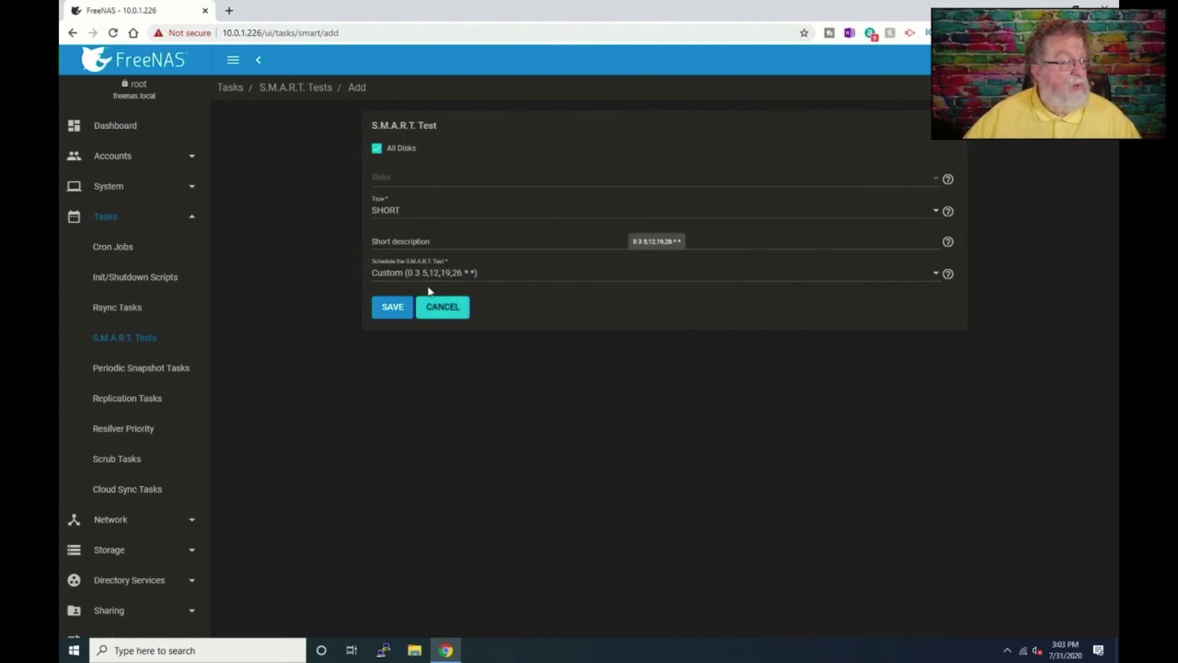
pyautogui.click(393, 307)
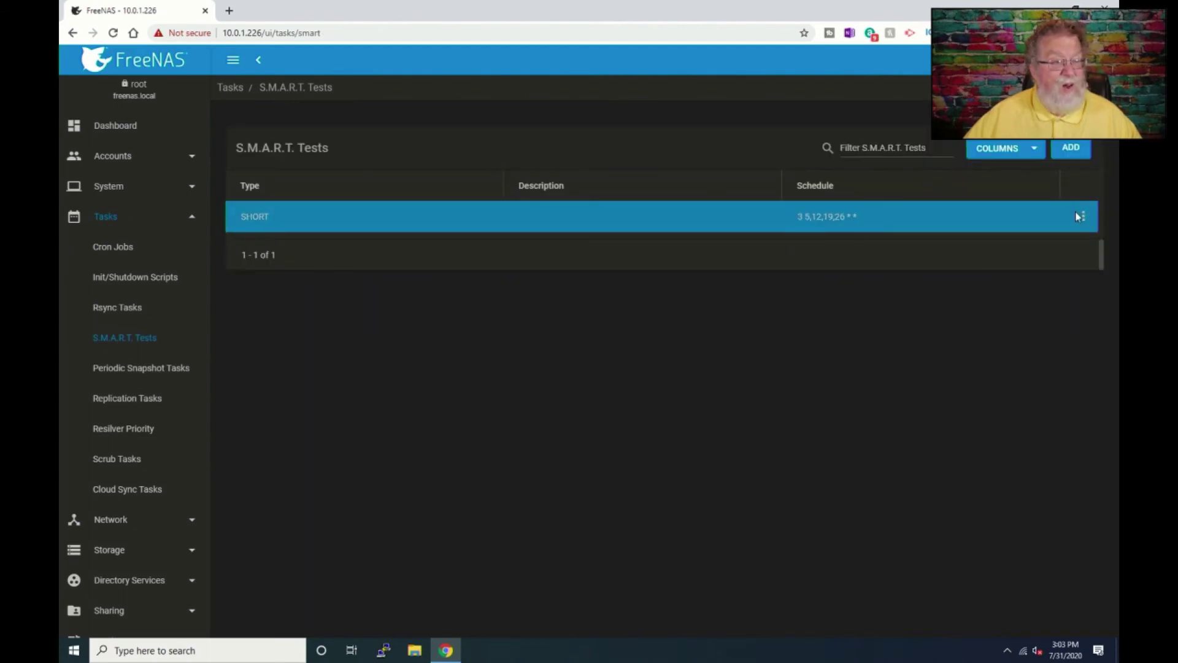
# - Add a new LONG S.M.A.R.T. test covering all disks
pyautogui.click(1072, 149)
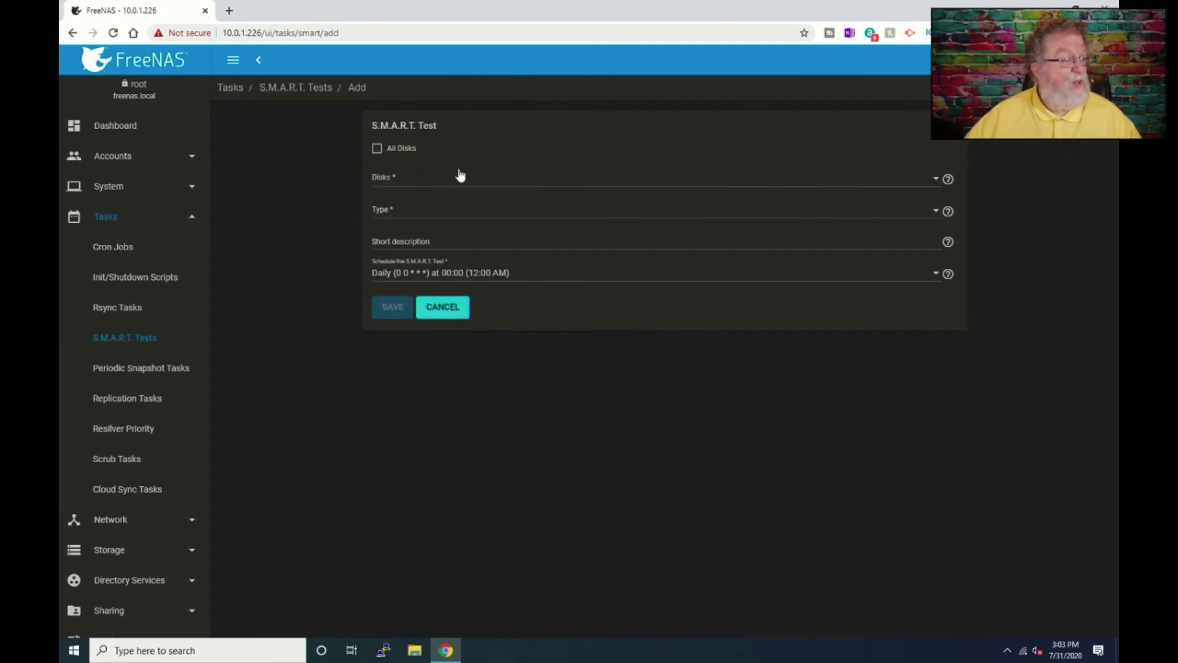
pyautogui.click(377, 155)
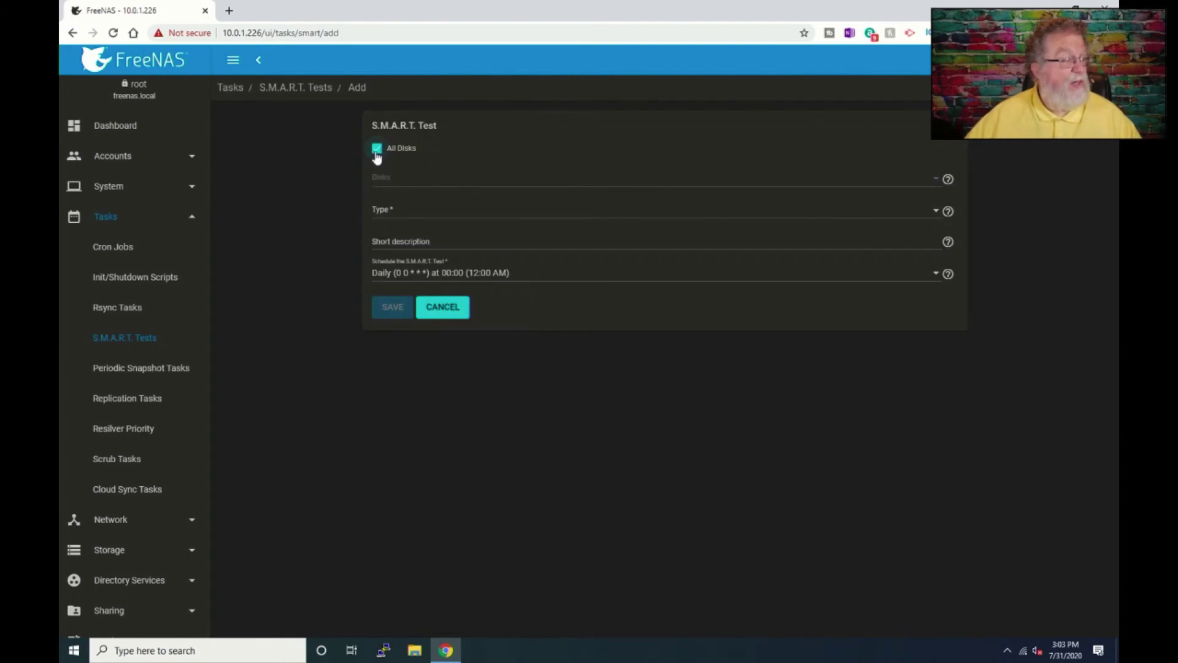
pyautogui.click(410, 209)
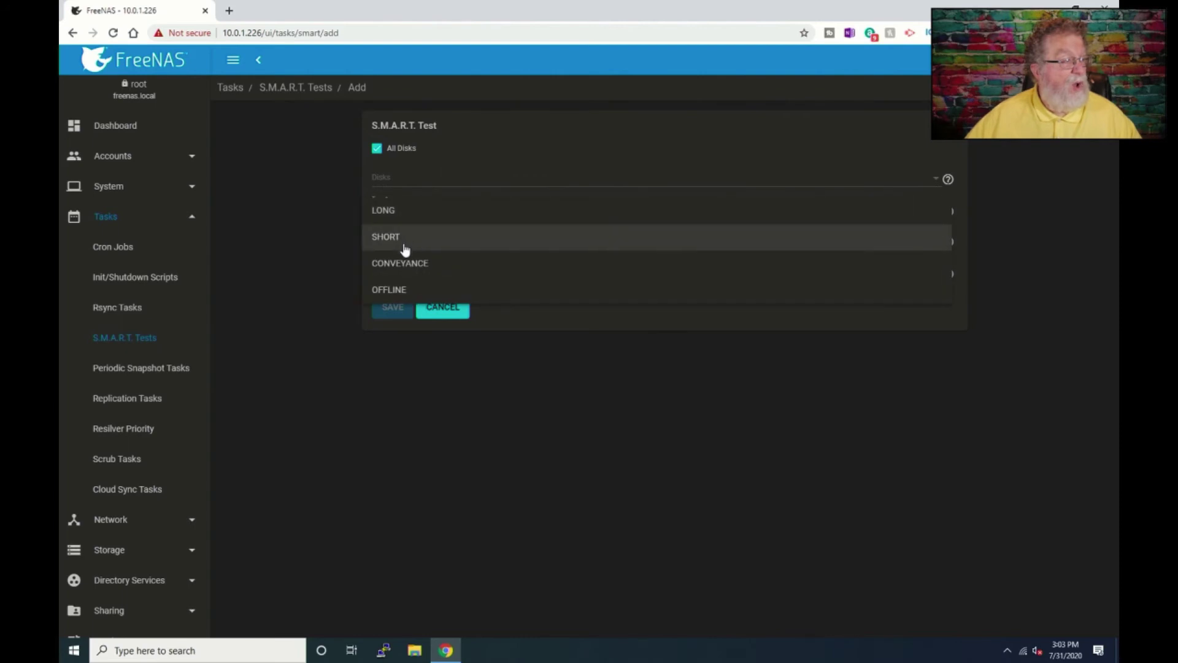
pyautogui.click(395, 213)
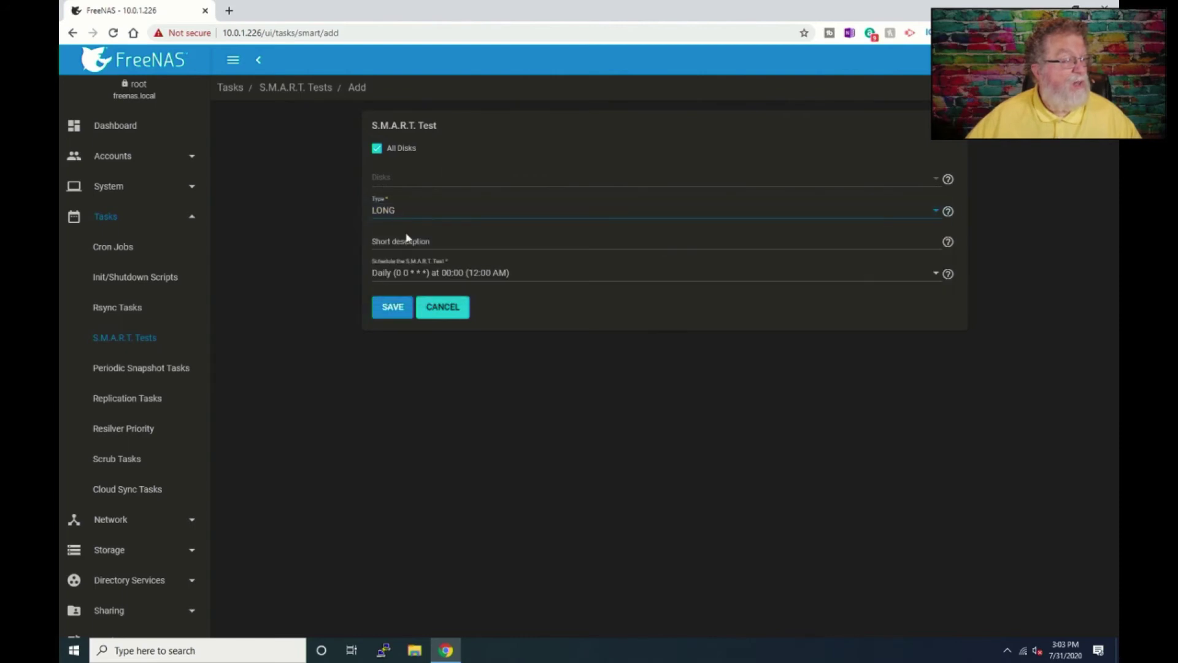
# - Give the long test a custom schedule at hour 4 on days 8,22
pyautogui.click(936, 275)
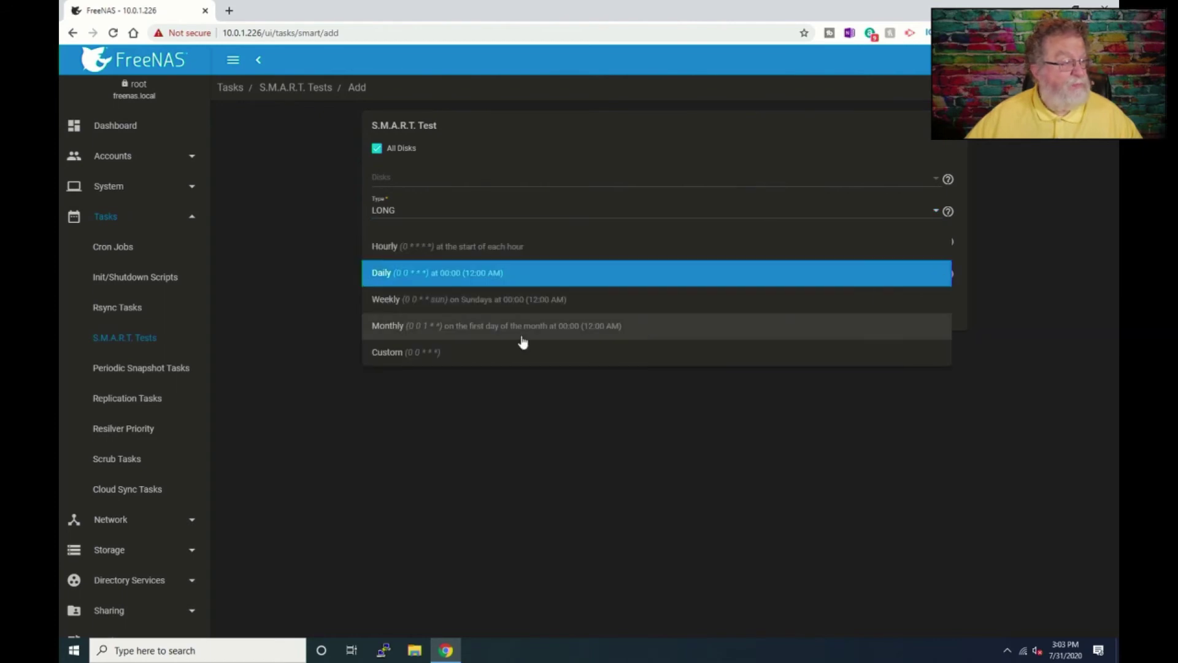
pyautogui.click(457, 351)
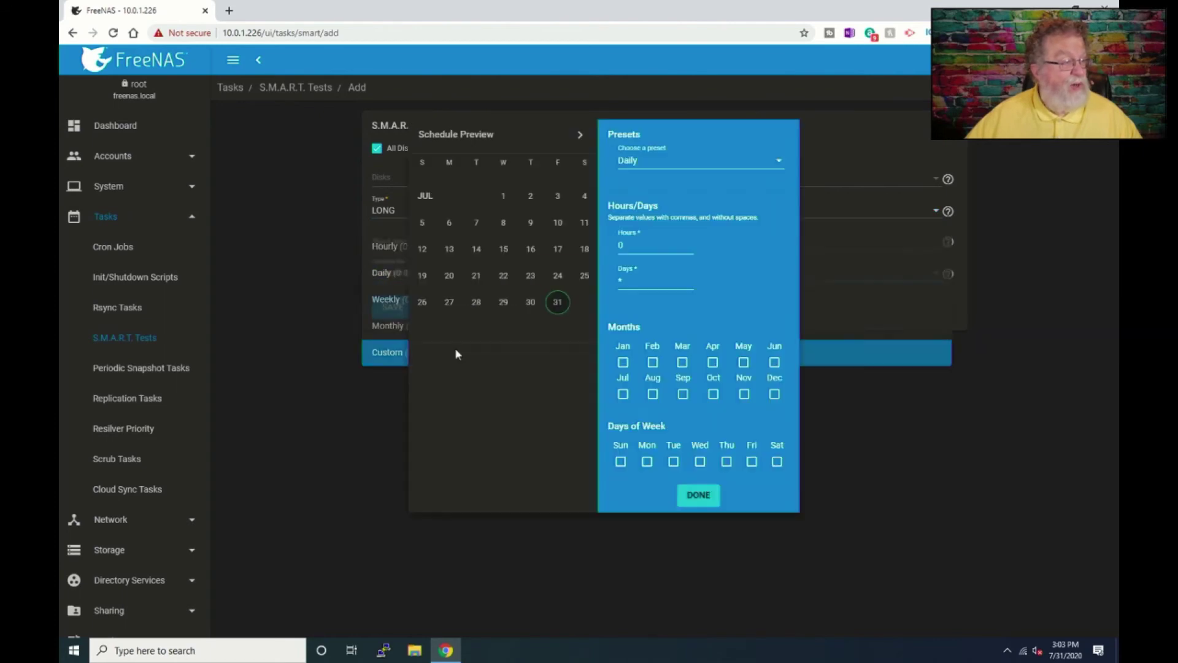
pyautogui.click(613, 248)
pyautogui.press('BackSpace')
pyautogui.write('4')
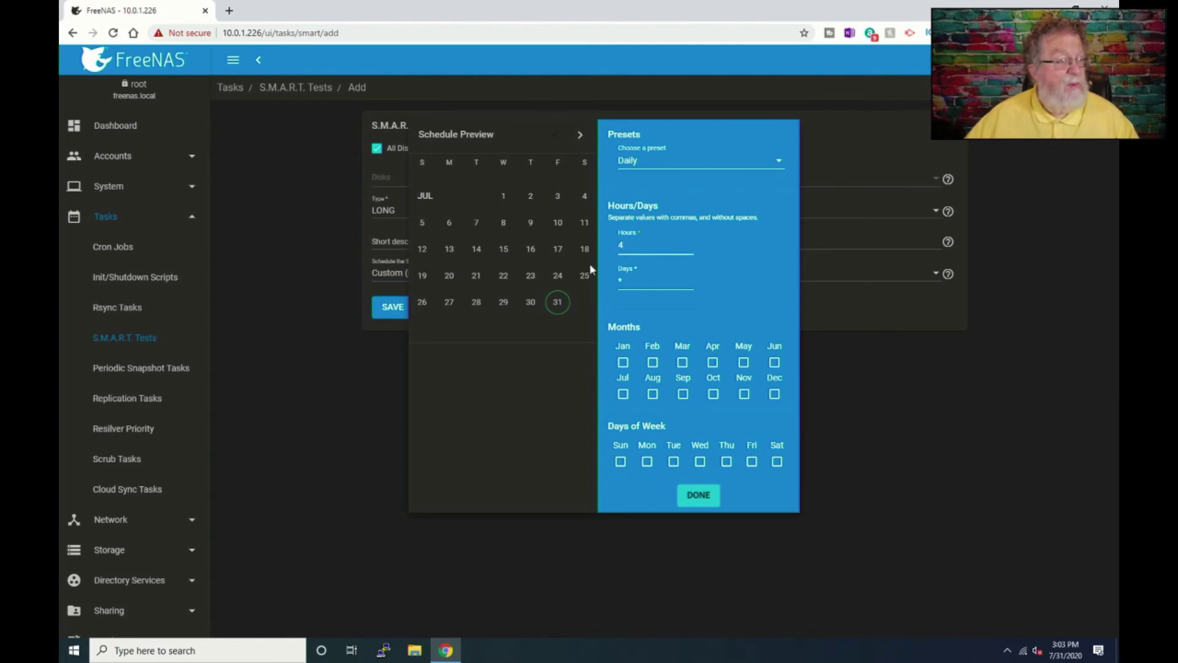
pyautogui.press('Tab')
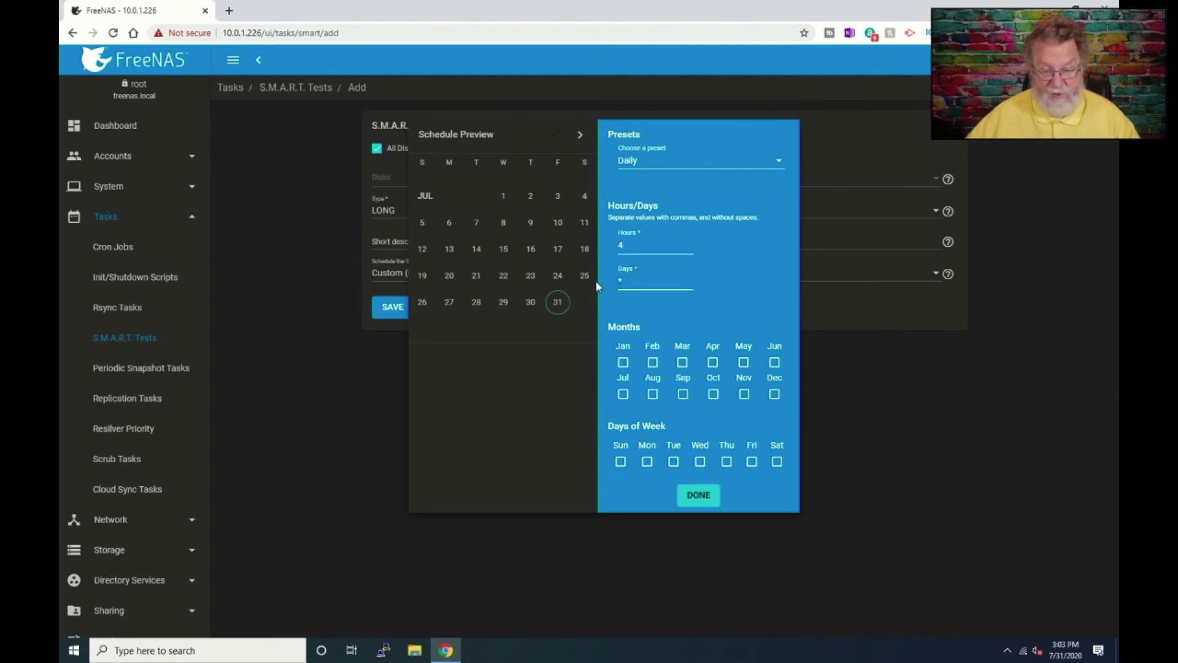
pyautogui.write('8,22')
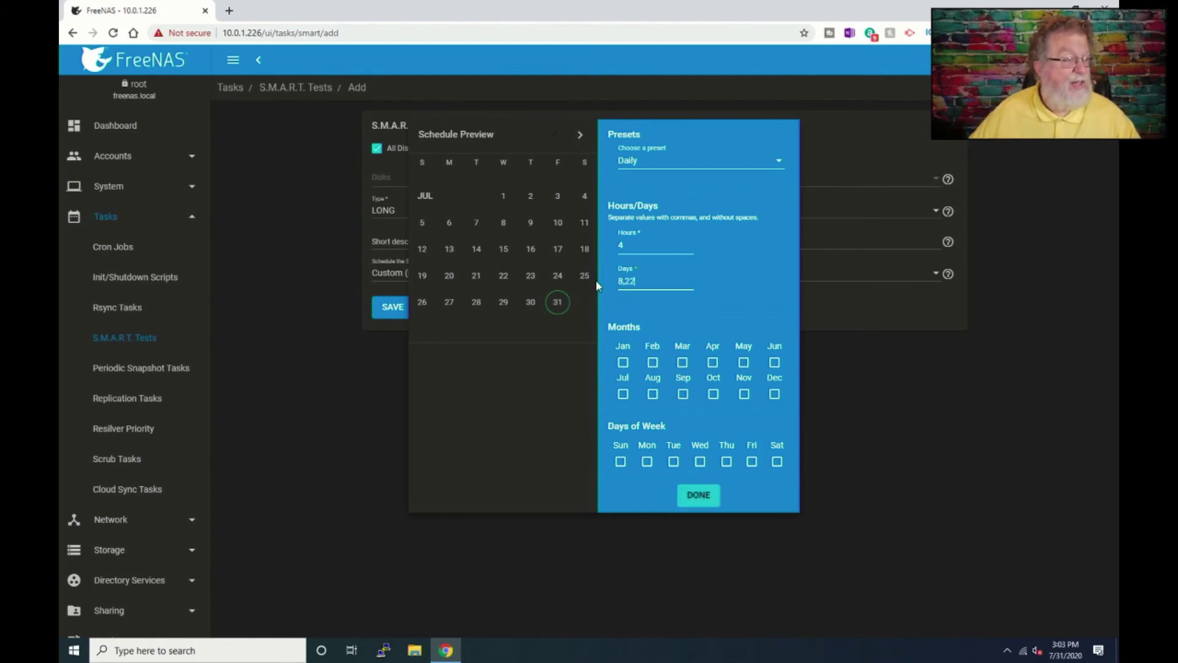
pyautogui.click(707, 500)
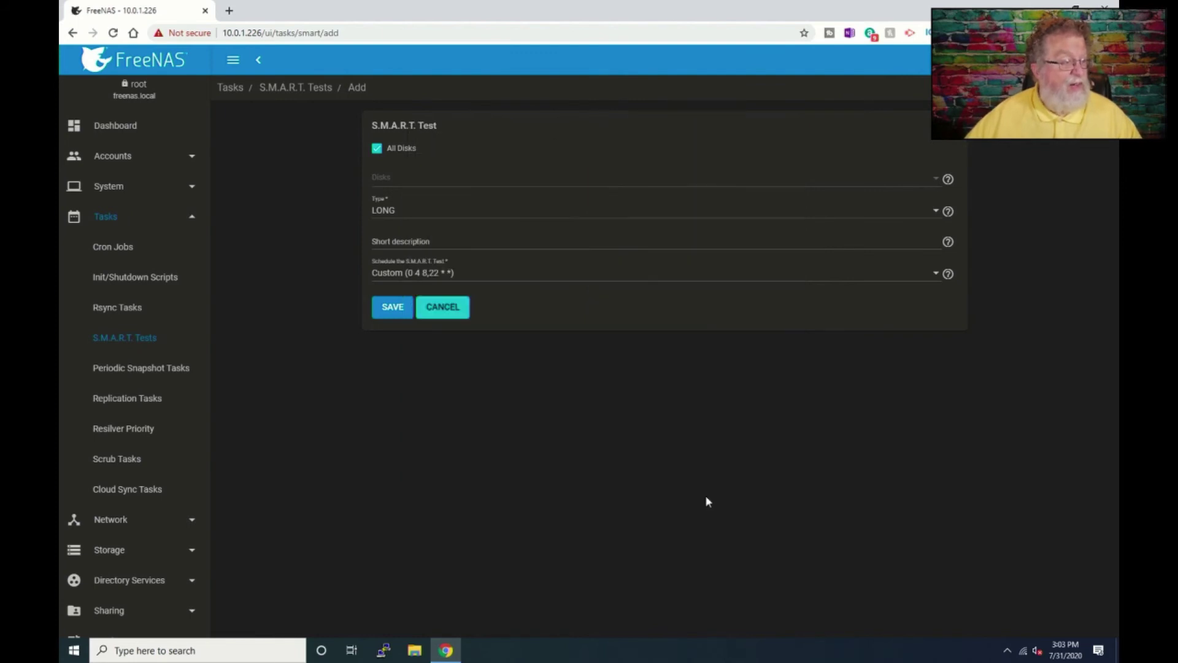
# - Save the long test, set the Backup scrub threshold to 10 days, choose a custom schedule
pyautogui.click(387, 307)
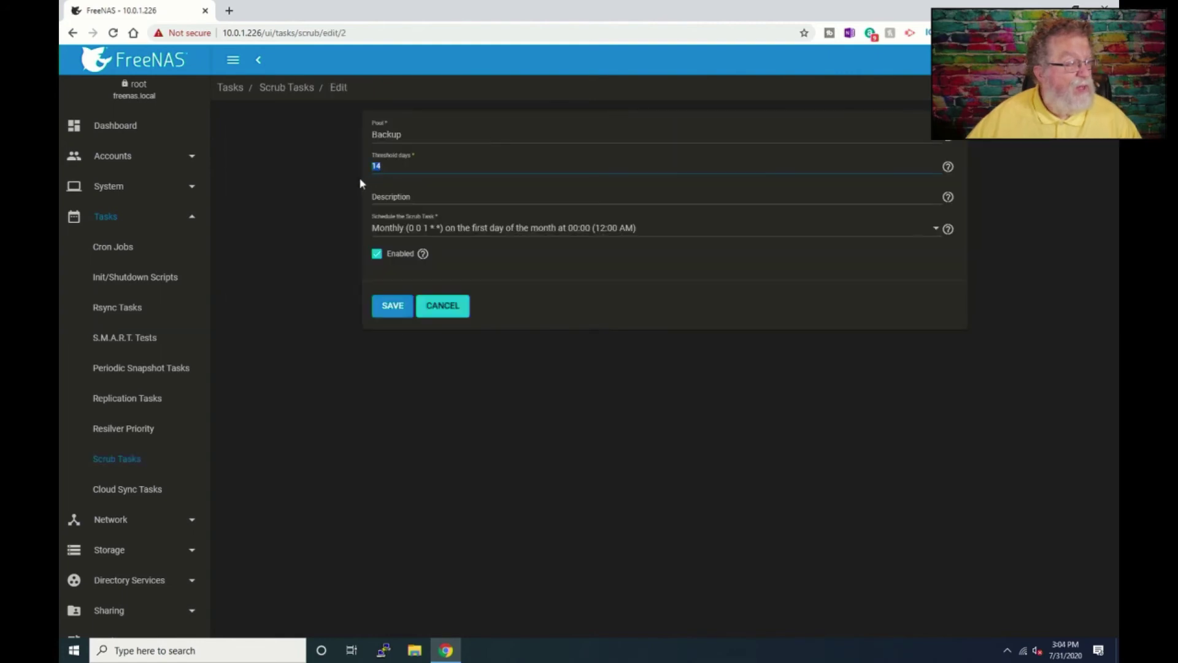
pyautogui.write('0')
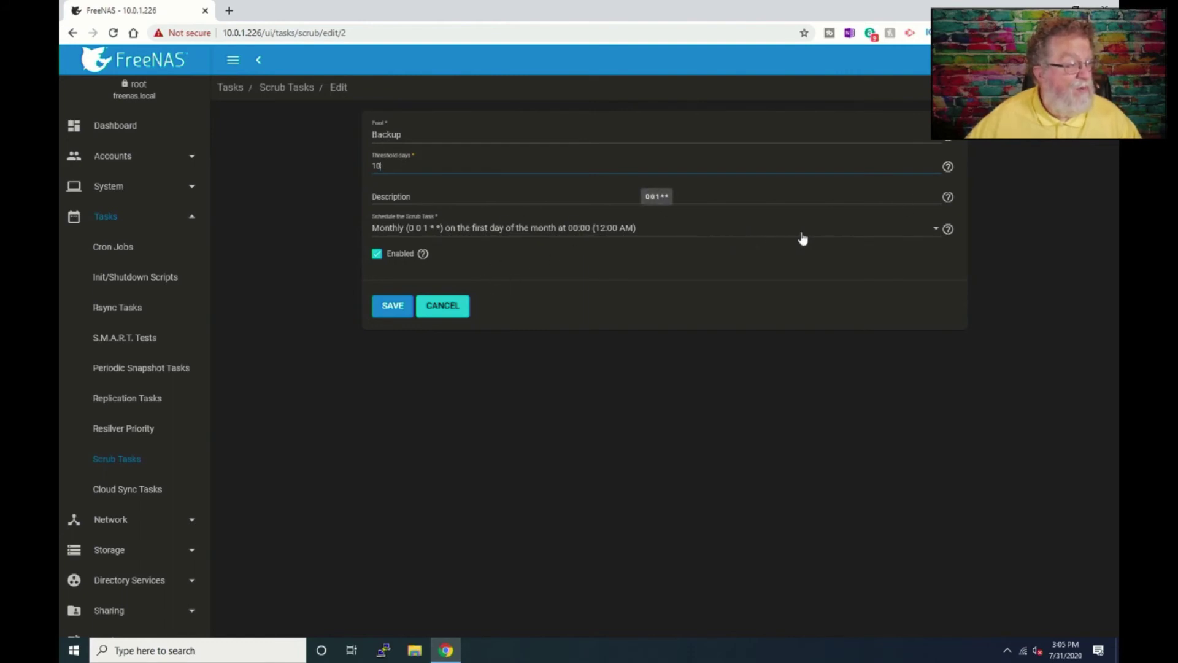
pyautogui.click(933, 232)
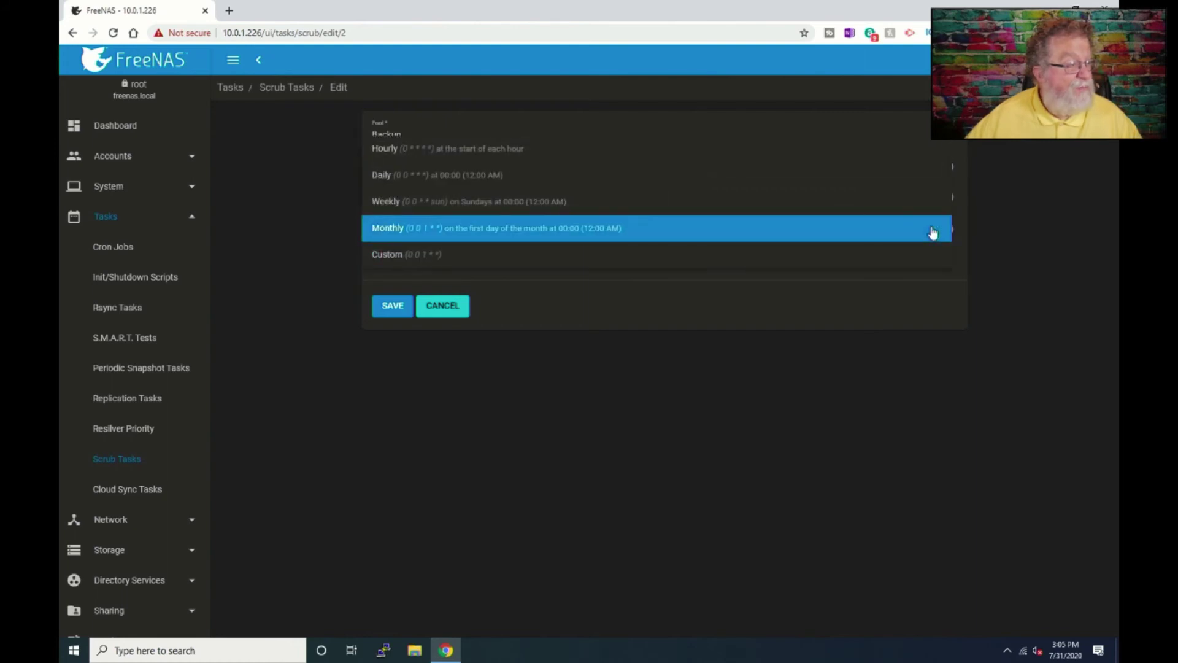
pyautogui.click(919, 254)
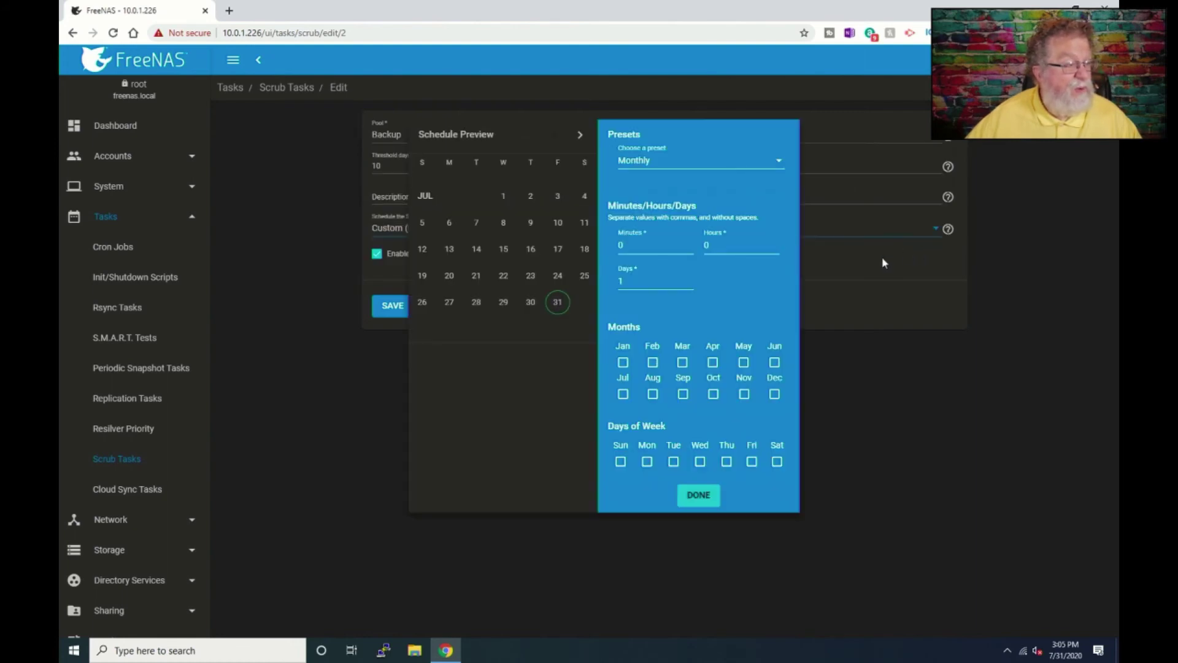
# - Schedule the Backup scrub at 04:00 on days 1,15 and save it
pyautogui.click(722, 245)
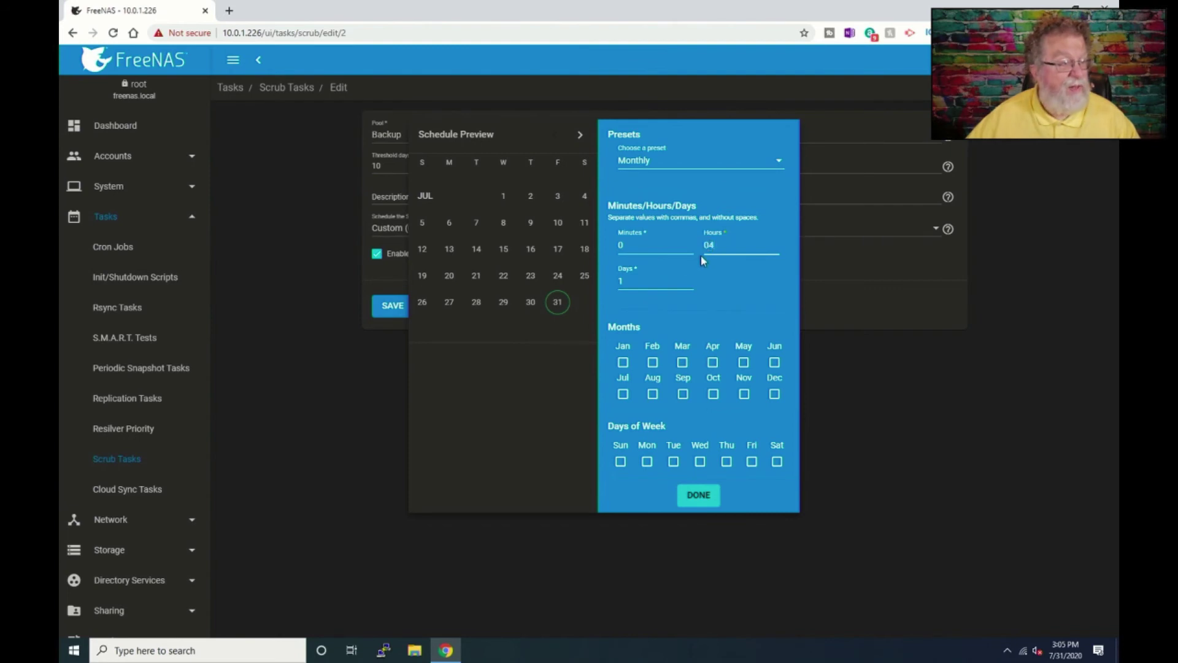
pyautogui.press('BackSpace')
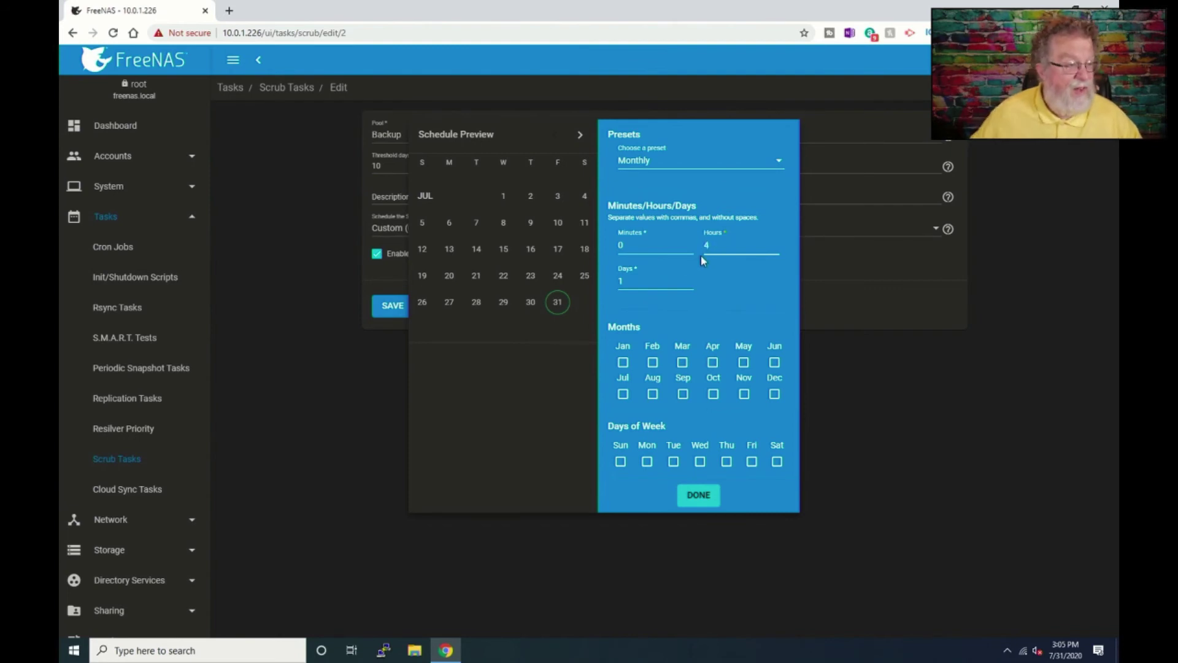
pyautogui.press('Tab')
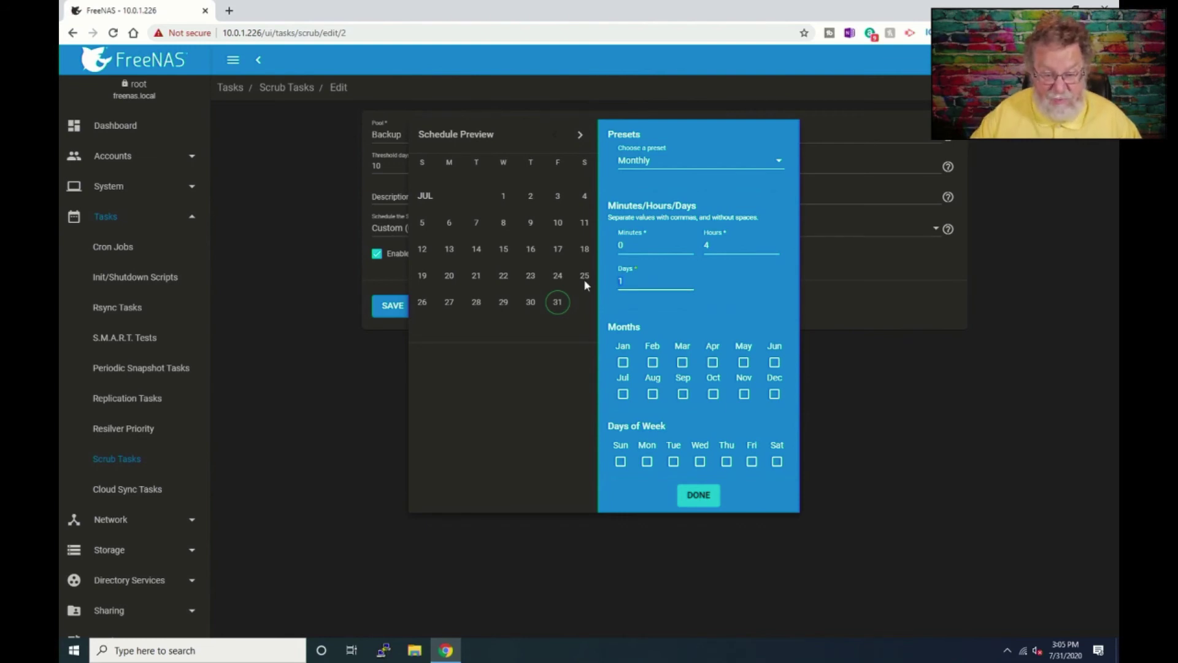
pyautogui.write(',15')
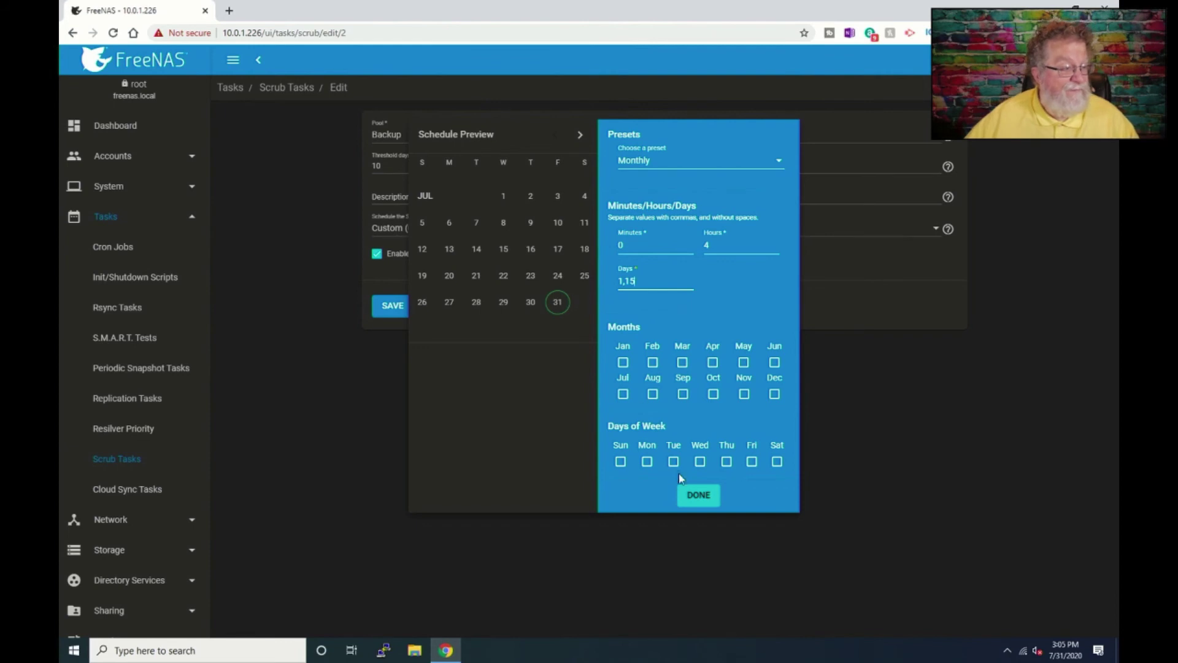
pyautogui.click(692, 496)
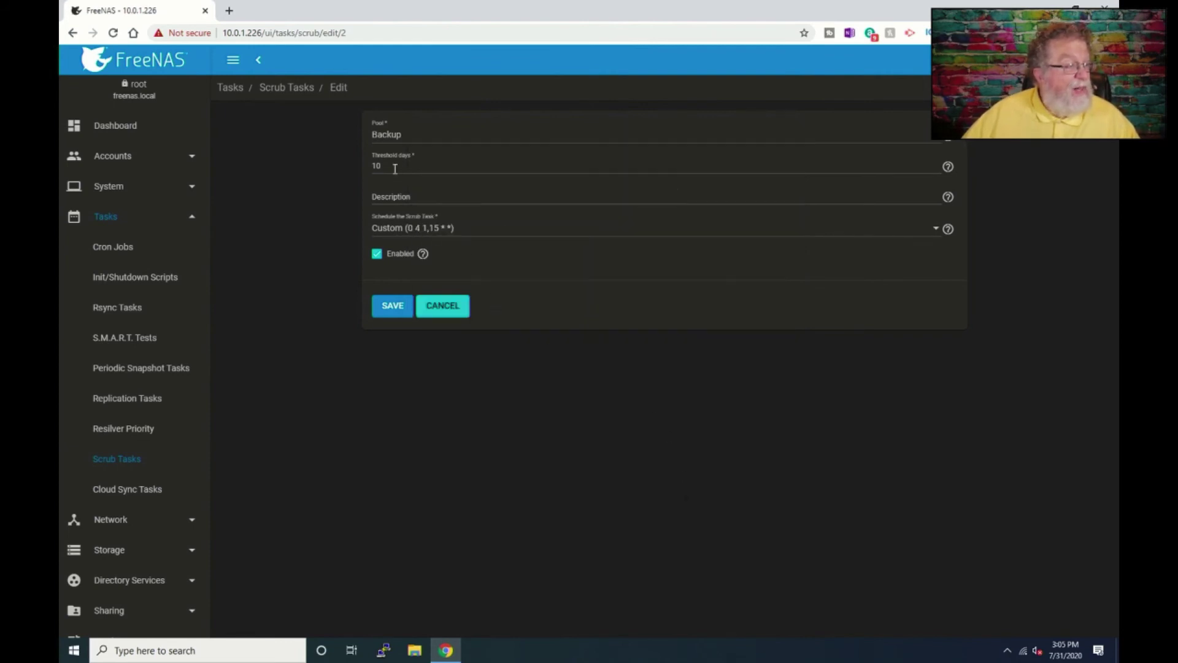
pyautogui.click(392, 307)
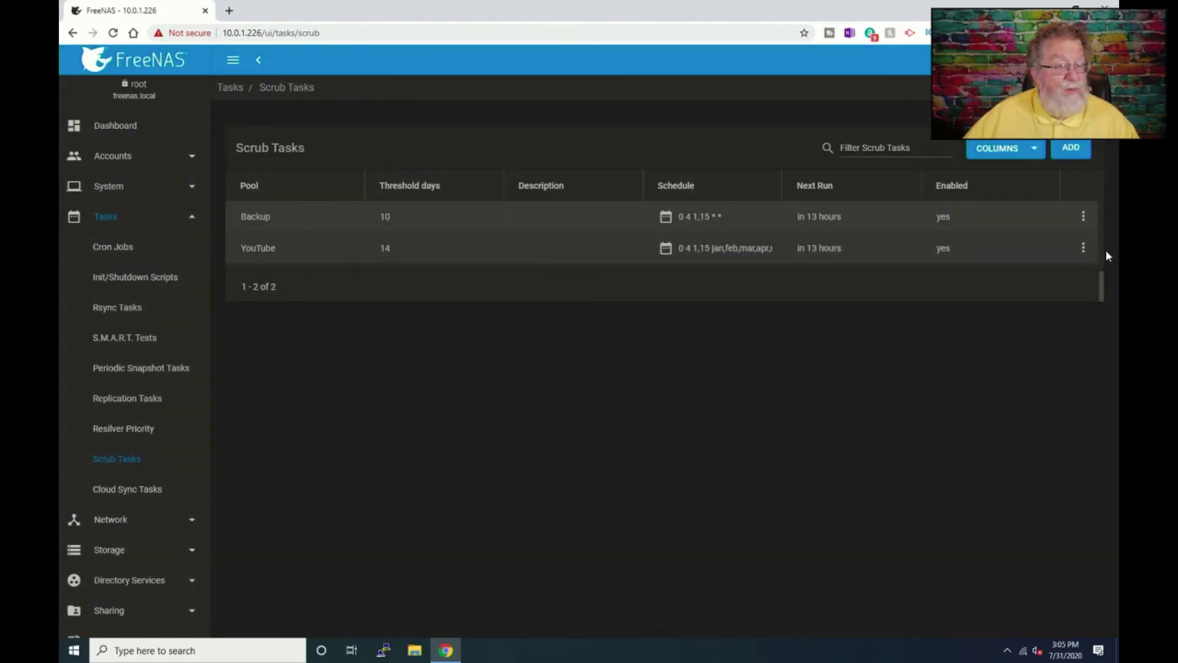
# - Change the YouTube scrub task's threshold from 14 to 10 days and save it
pyautogui.click(1083, 248)
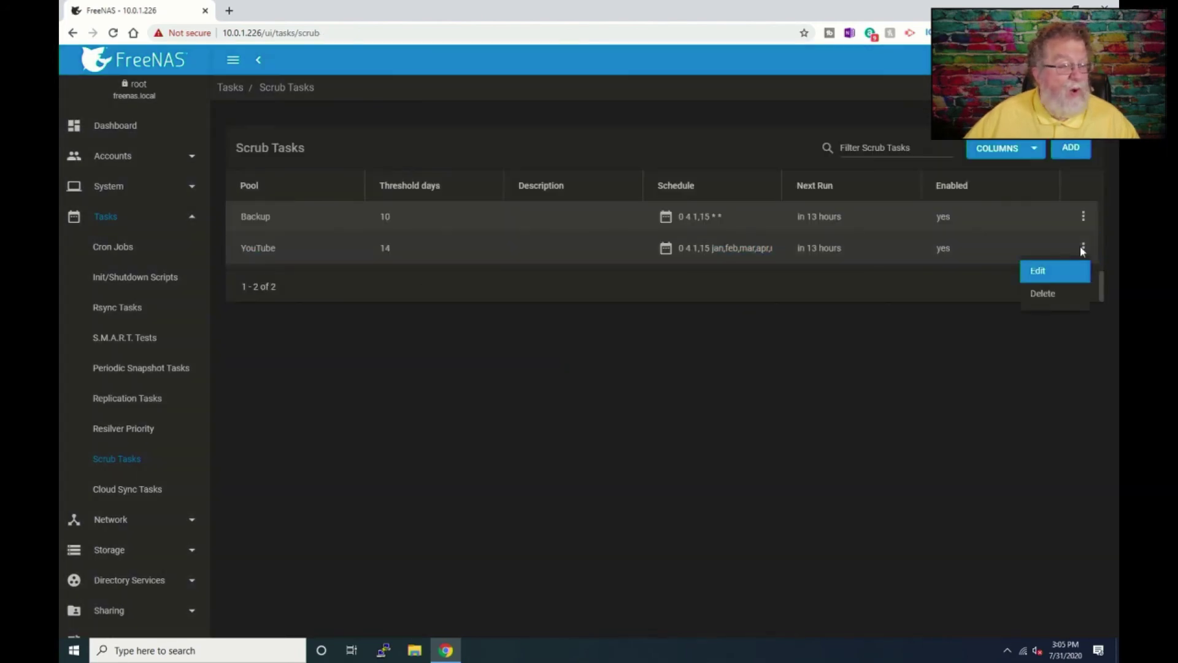
pyautogui.click(1037, 270)
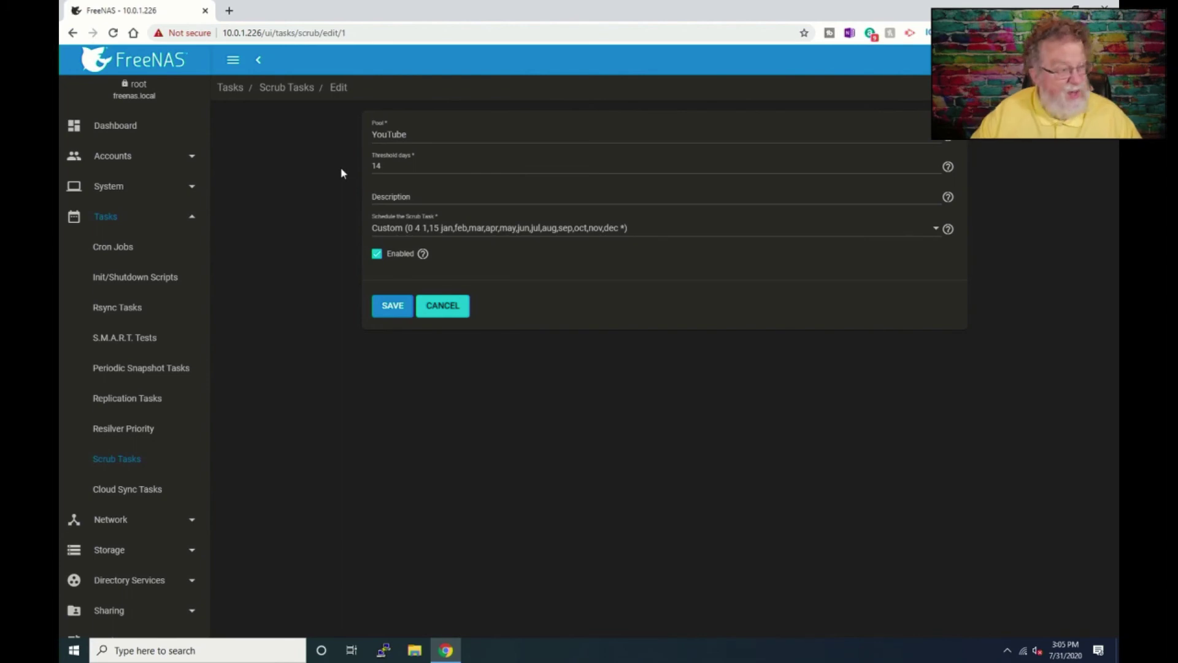
pyautogui.click(376, 167)
pyautogui.press('BackSpace')
pyautogui.write('0')
pyautogui.click(946, 170)
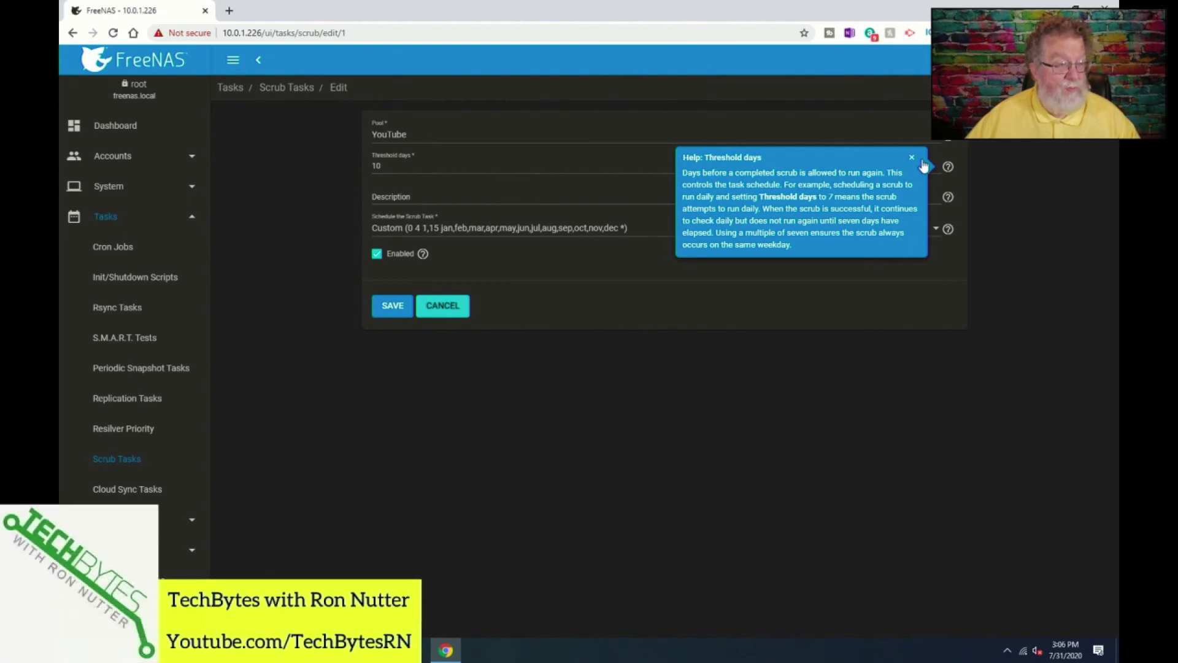
pyautogui.click(393, 307)
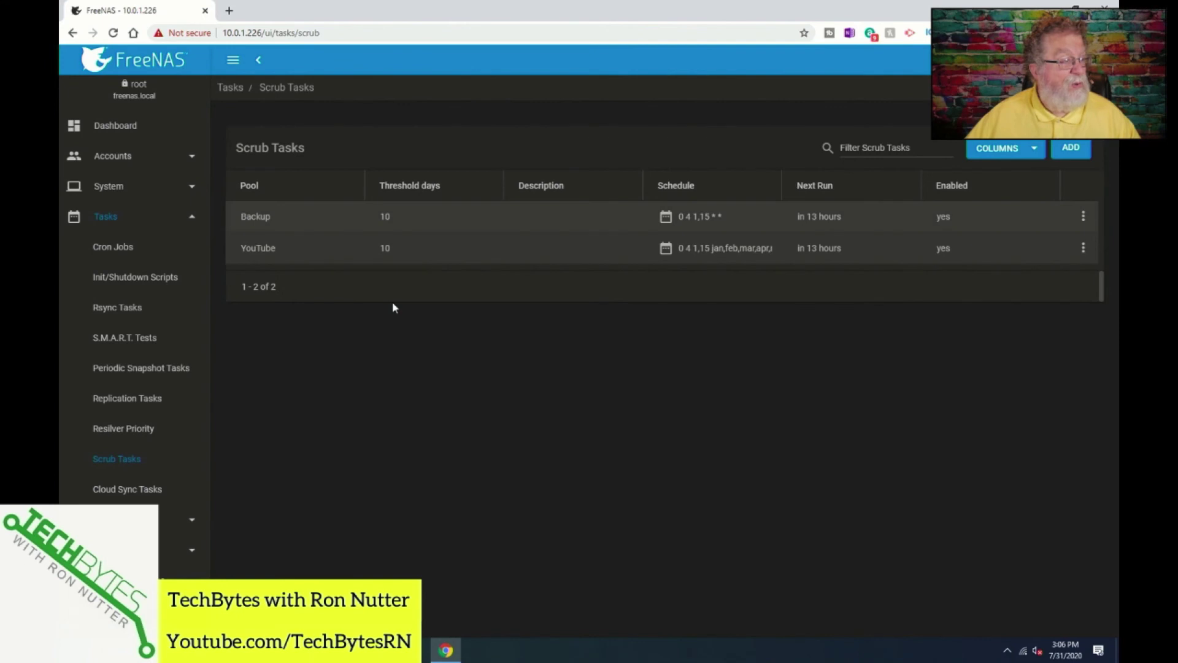